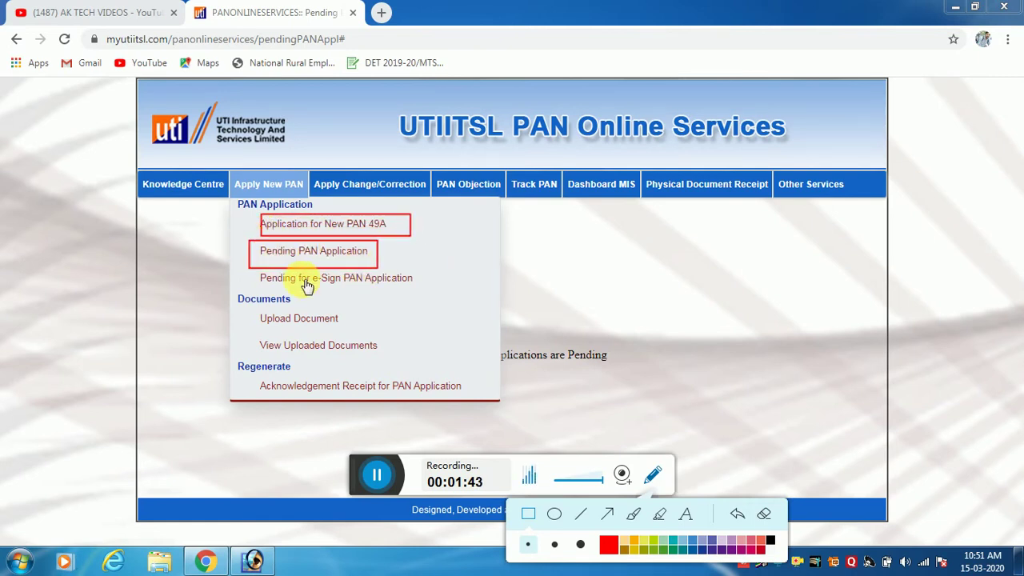
pyautogui.moveTo(245, 272)
pyautogui.mouseDown()
pyautogui.moveTo(475, 295)
pyautogui.moveTo(310, 306)
pyautogui.mouseUp()
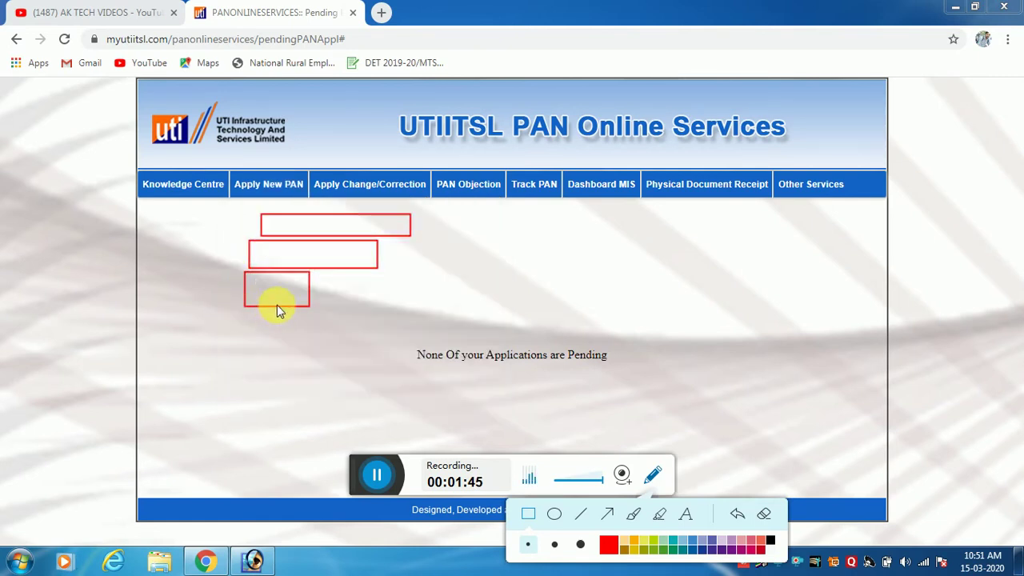
pyautogui.moveTo(263, 185)
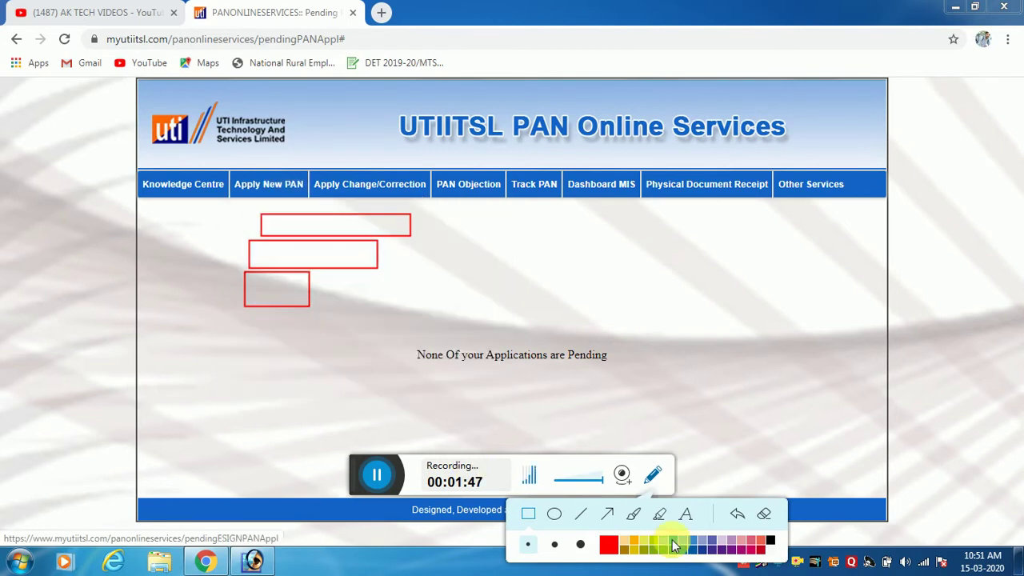
pyautogui.click(762, 516)
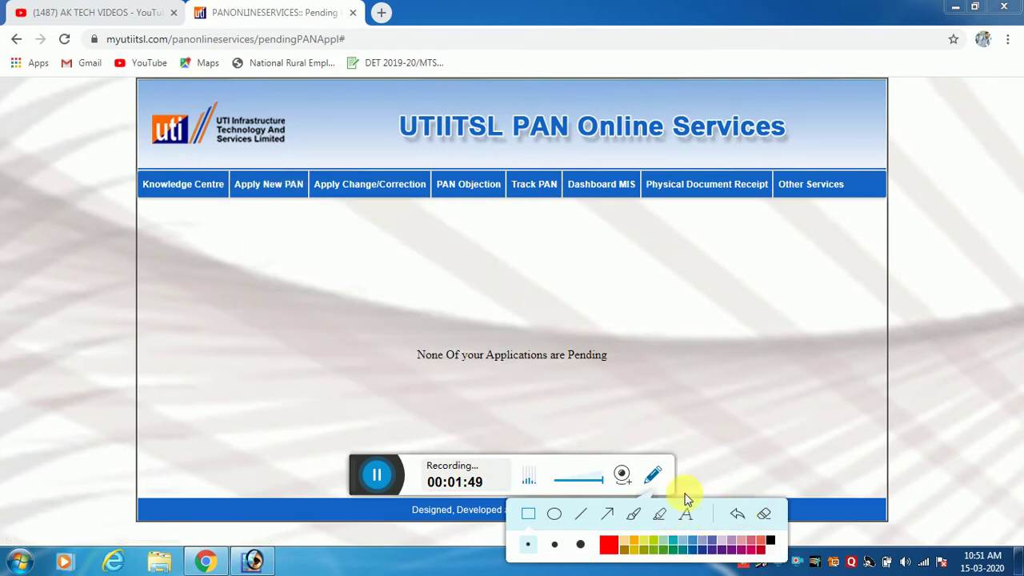
pyautogui.click(653, 474)
# - Open the Application for New PAN 49A and acknowledge the Physical Application Instruction
pyautogui.moveTo(262, 188)
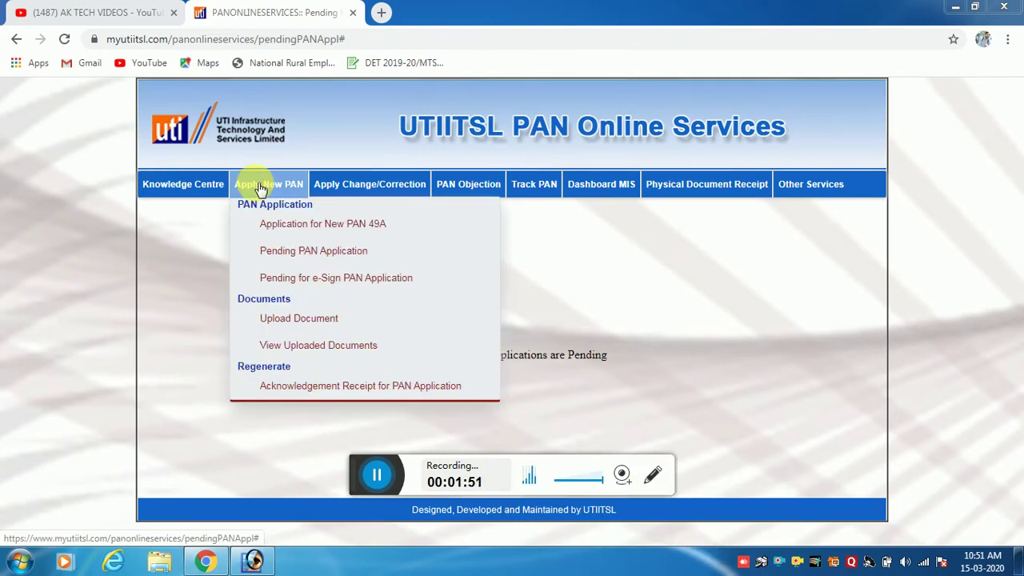
pyautogui.click(332, 235)
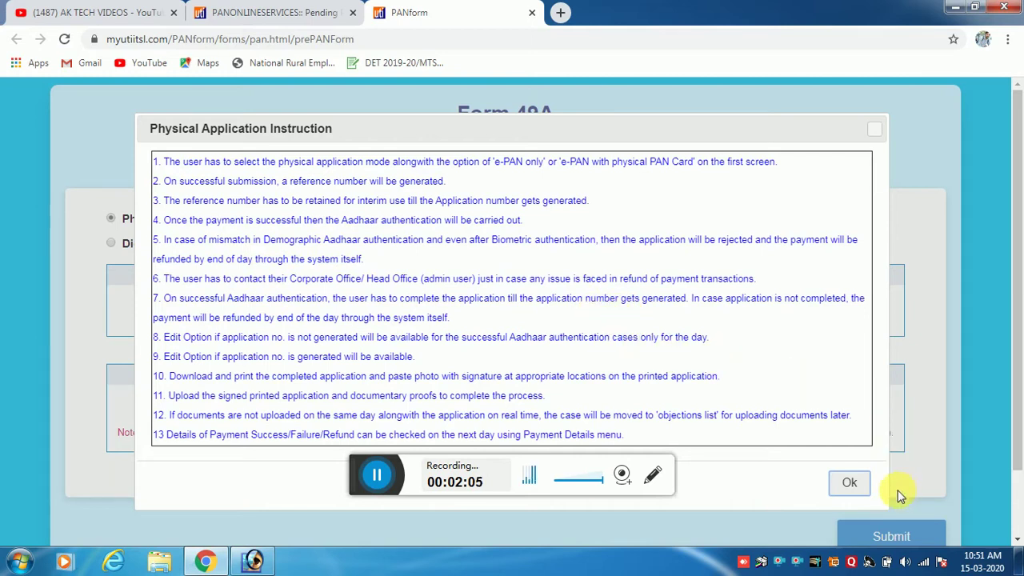
pyautogui.click(849, 483)
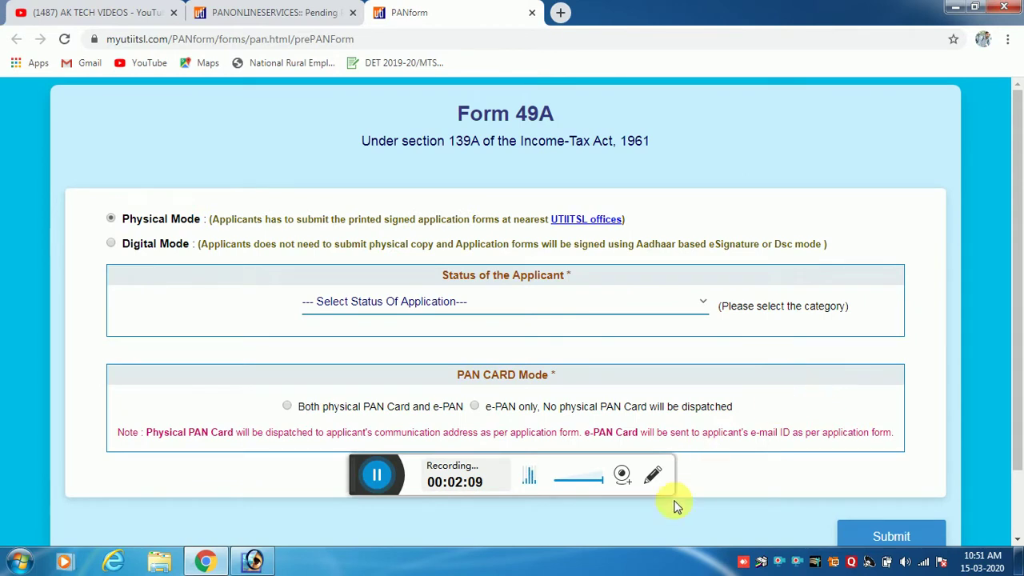
pyautogui.click(654, 483)
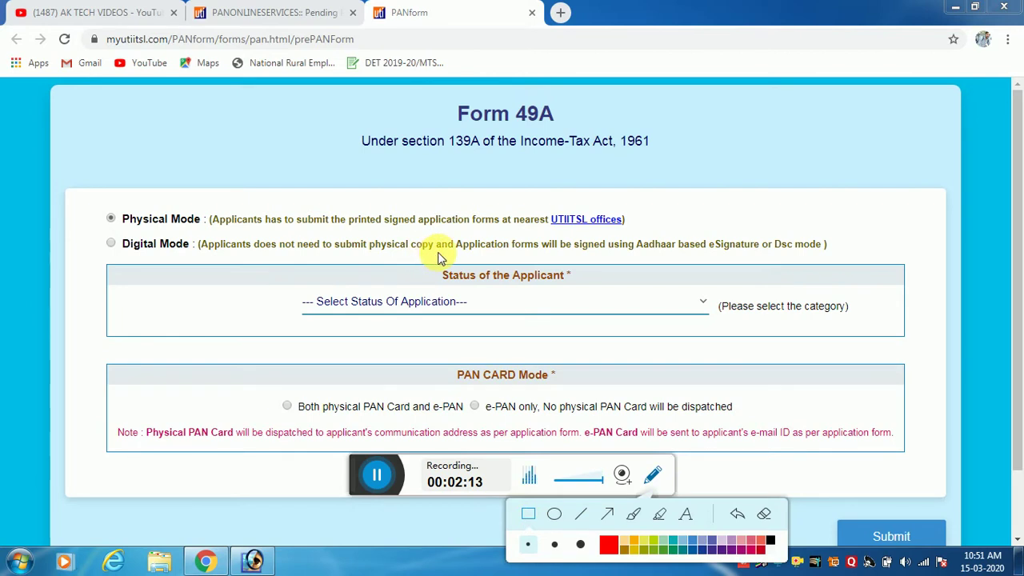
pyautogui.moveTo(99, 201)
pyautogui.mouseDown()
pyautogui.moveTo(210, 217)
pyautogui.moveTo(206, 227)
pyautogui.mouseUp()
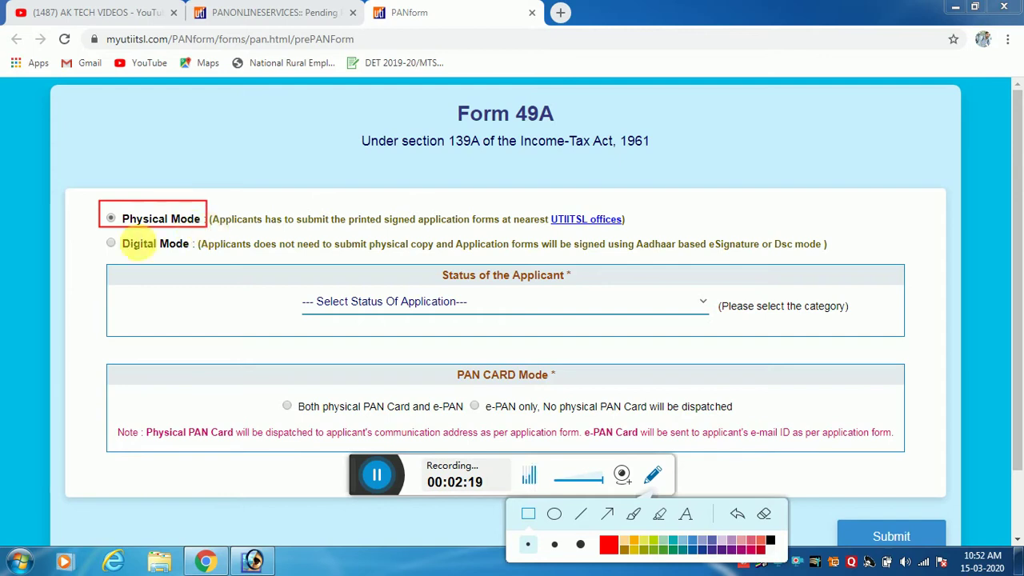
pyautogui.moveTo(102, 235)
pyautogui.mouseDown()
pyautogui.moveTo(149, 258)
pyautogui.moveTo(196, 261)
pyautogui.mouseUp()
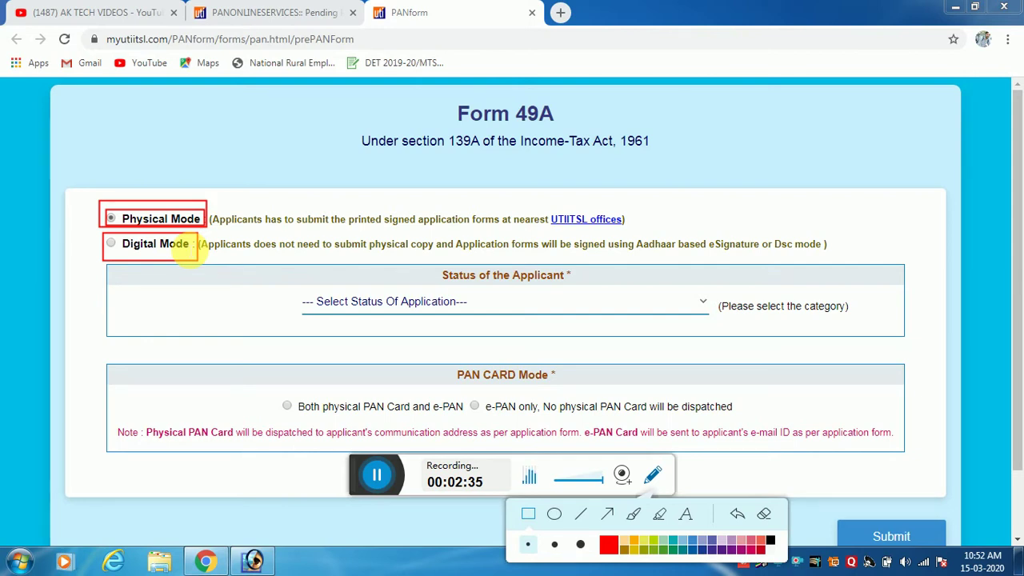
pyautogui.click(765, 513)
pyautogui.click(652, 476)
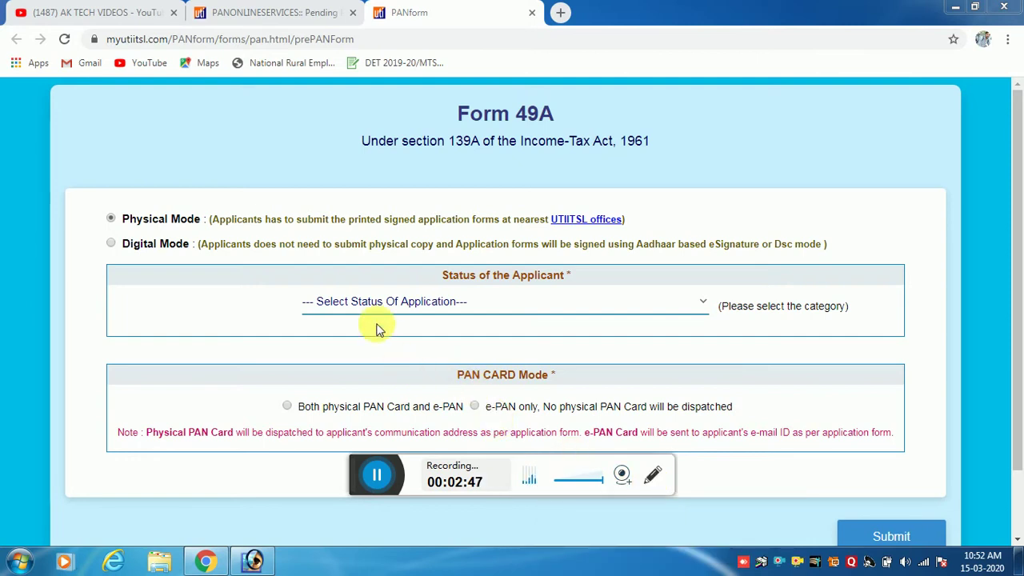
# - Set the Status of the Applicant to Individual
pyautogui.click(375, 304)
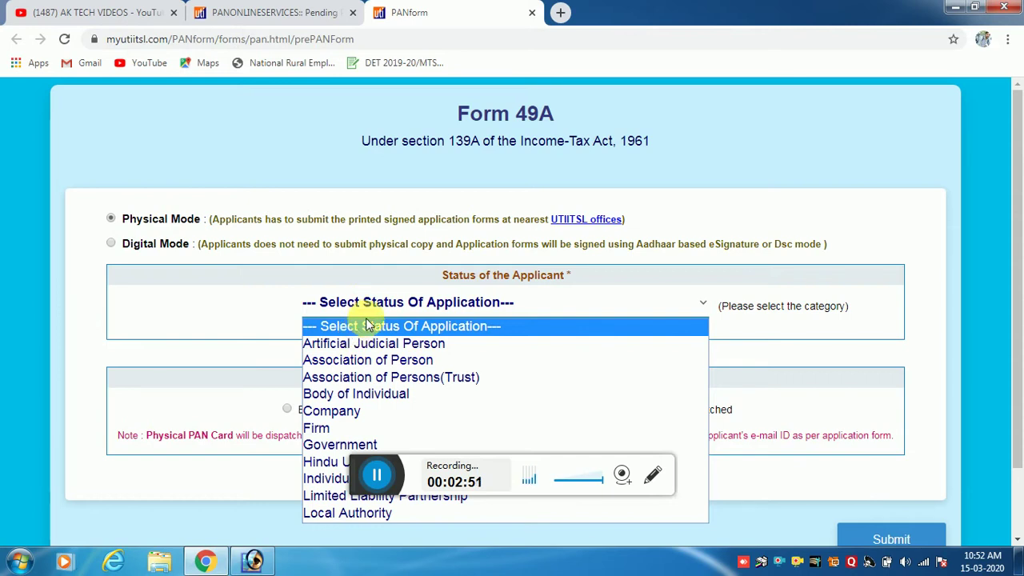
pyautogui.click(327, 480)
pyautogui.scroll(-1, 282, 307)
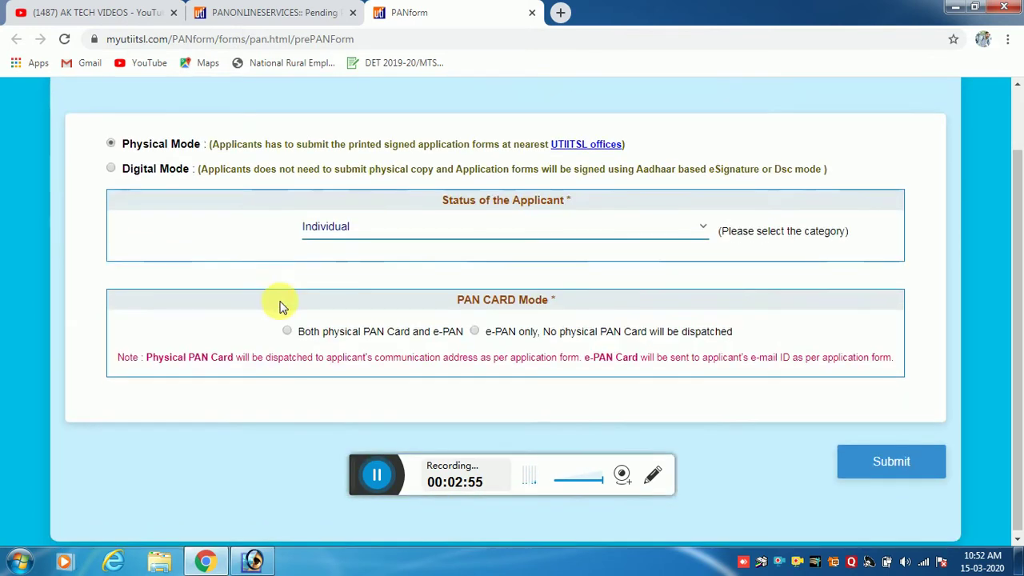
pyautogui.click(649, 476)
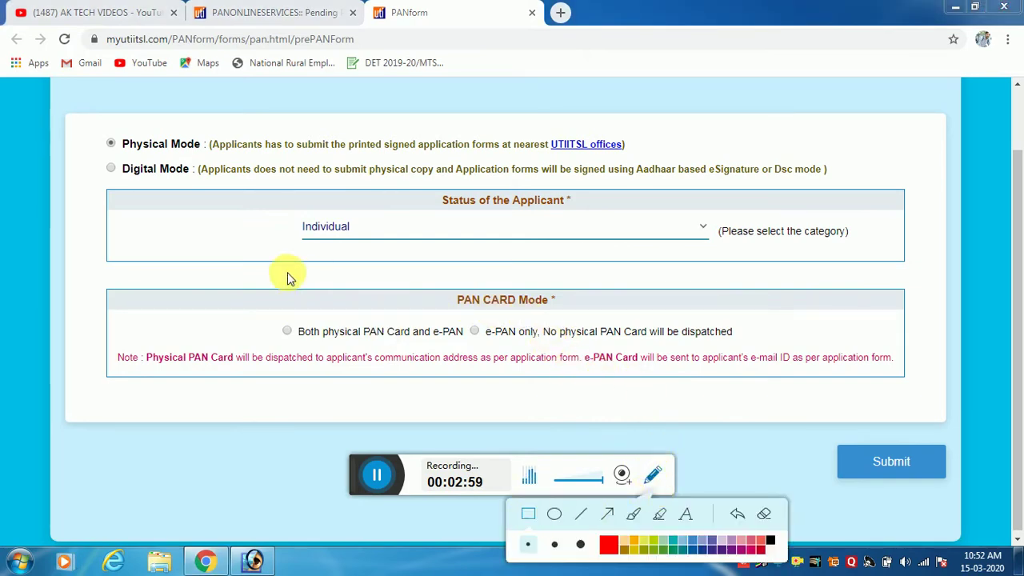
pyautogui.moveTo(274, 312)
pyautogui.mouseDown()
pyautogui.moveTo(449, 359)
pyautogui.moveTo(475, 351)
pyautogui.moveTo(457, 324)
pyautogui.moveTo(516, 347)
pyautogui.moveTo(742, 345)
pyautogui.mouseUp()
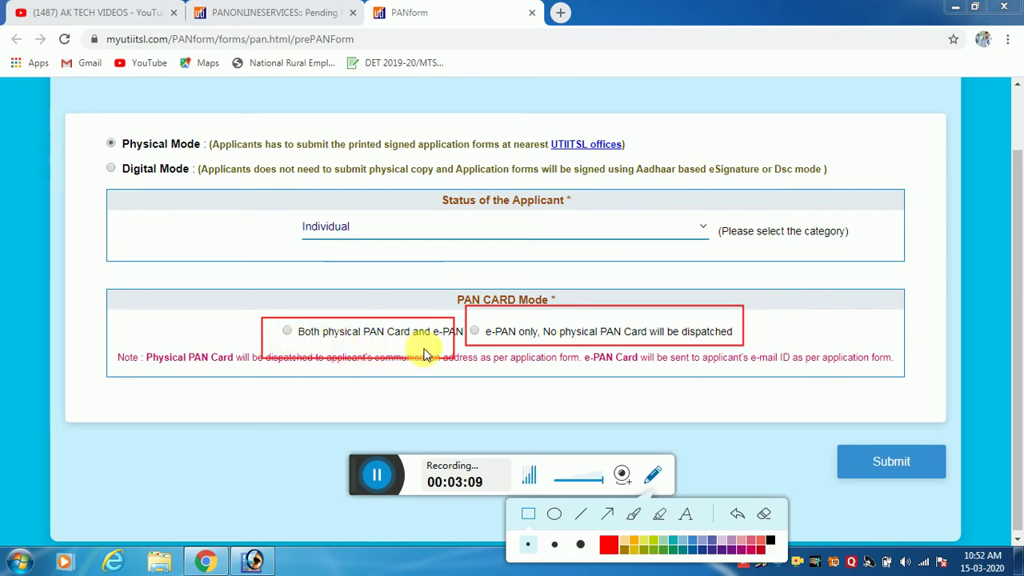
pyautogui.click(286, 330)
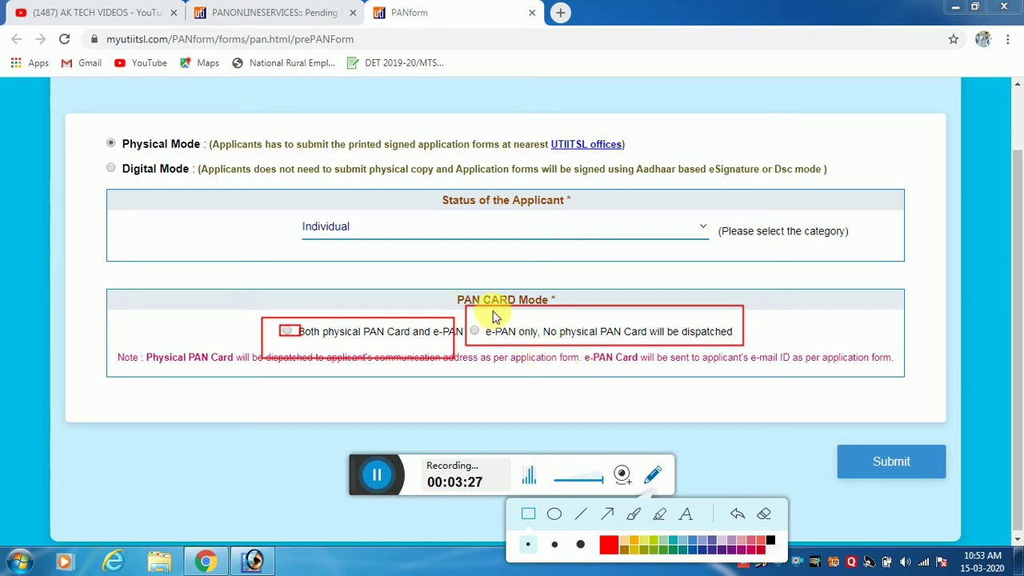
pyautogui.moveTo(469, 313)
pyautogui.mouseDown()
pyautogui.moveTo(482, 344)
pyautogui.moveTo(552, 347)
pyautogui.mouseUp()
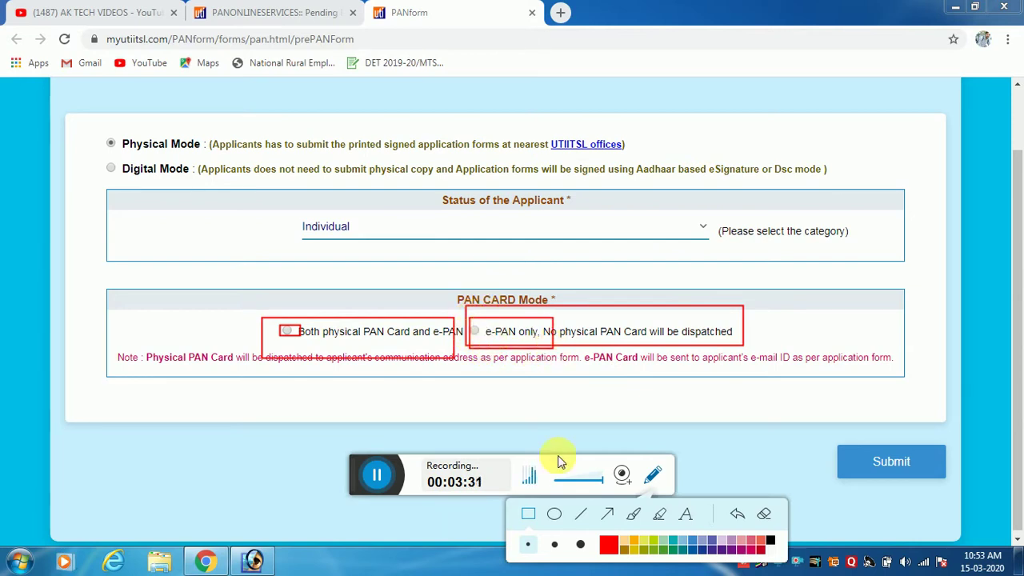
pyautogui.click(764, 514)
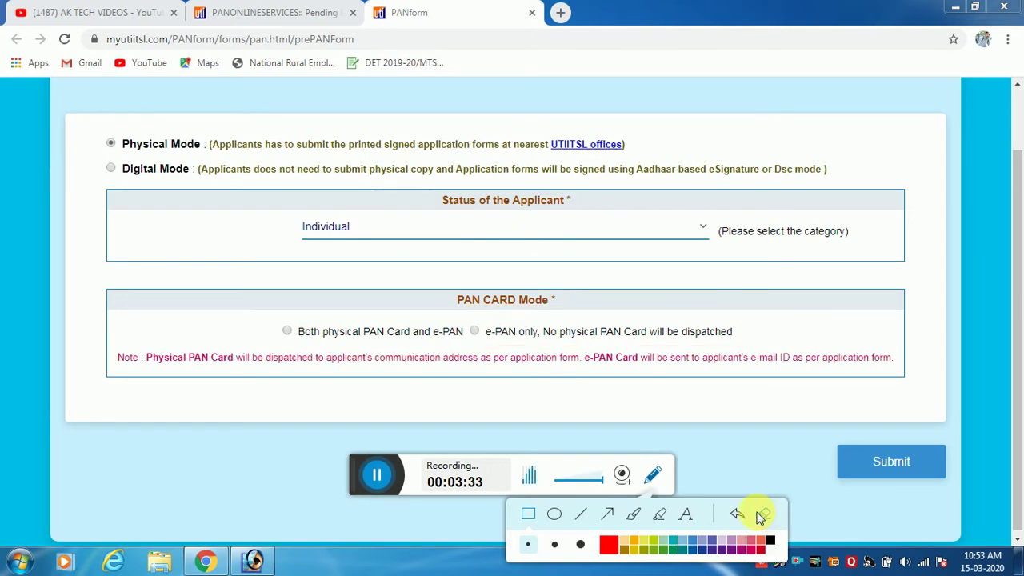
pyautogui.click(651, 477)
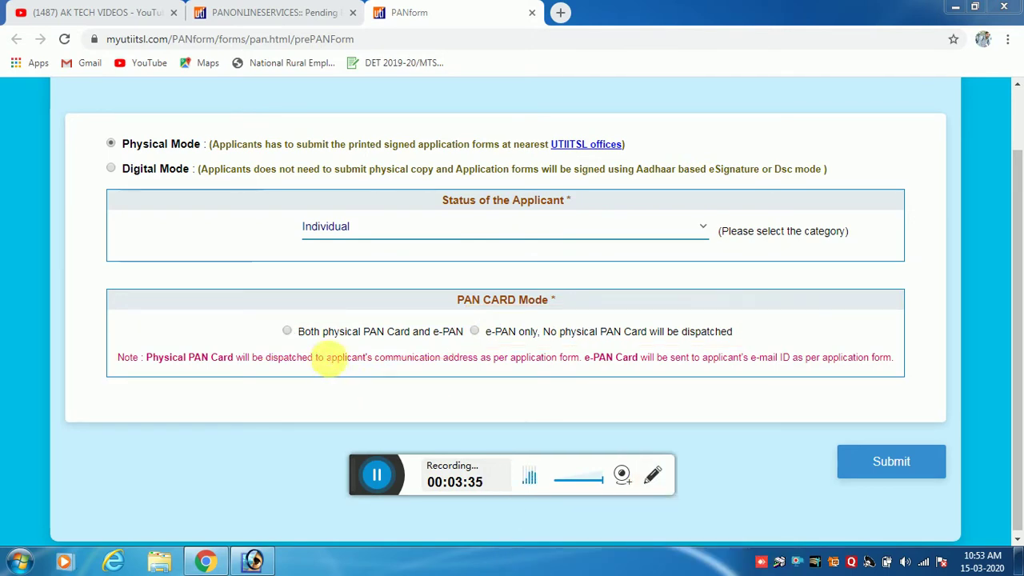
# - Set the PAN card mode to Both physical PAN Card and e-PAN, submit the form and acknowledge the reference number notice
pyautogui.click(288, 332)
pyautogui.click(887, 464)
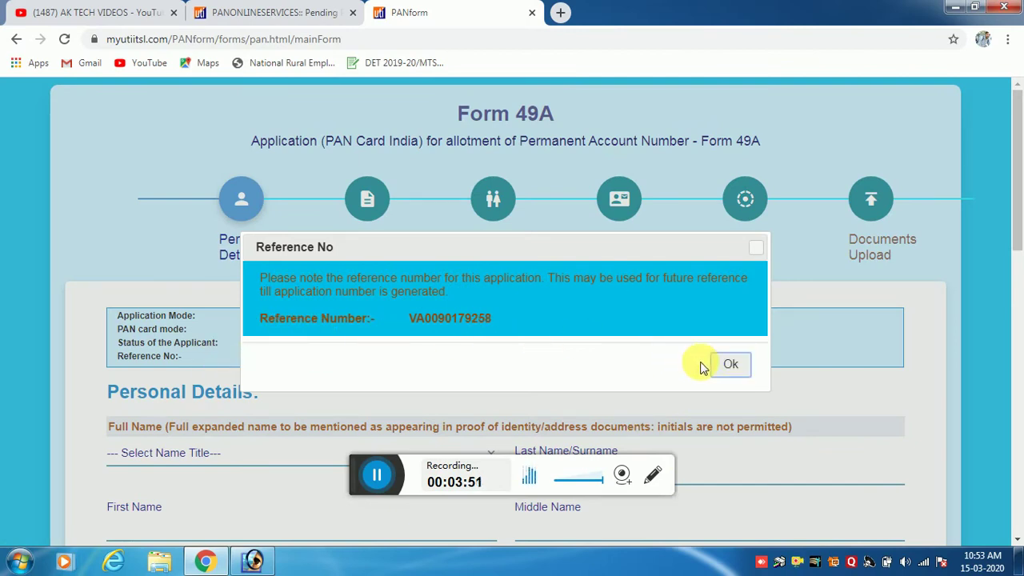
pyautogui.click(734, 367)
pyautogui.click(652, 475)
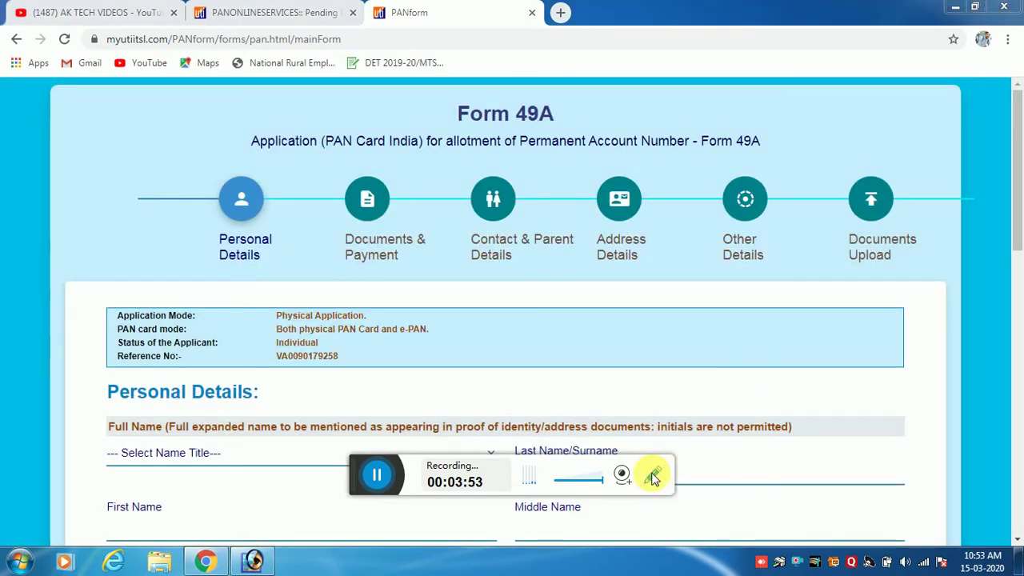
pyautogui.click(528, 515)
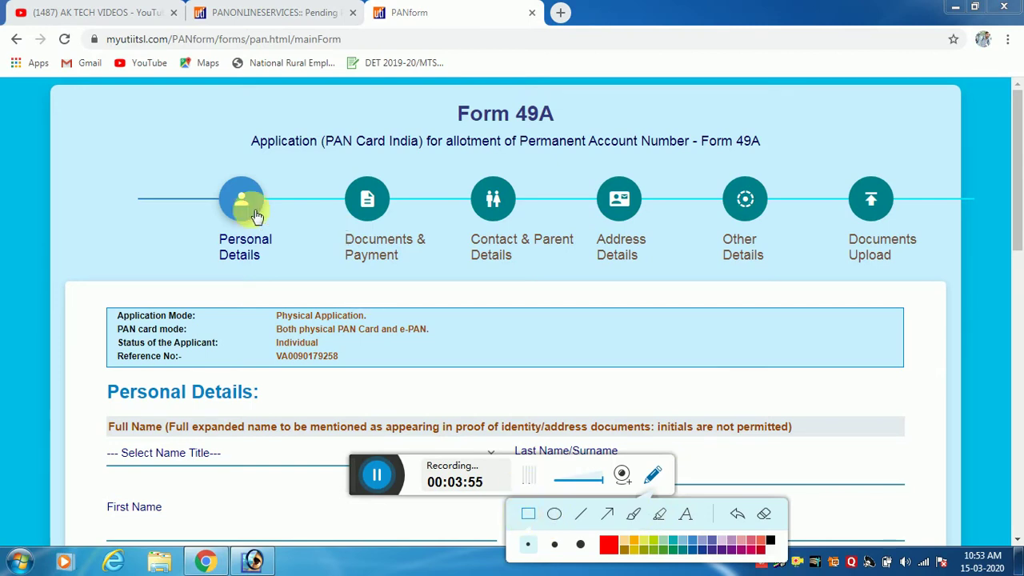
pyautogui.moveTo(195, 168); pyautogui.dragTo(292, 288)
pyautogui.moveTo(328, 165)
pyautogui.mouseDown()
pyautogui.moveTo(411, 274)
pyautogui.moveTo(432, 282)
pyautogui.mouseUp()
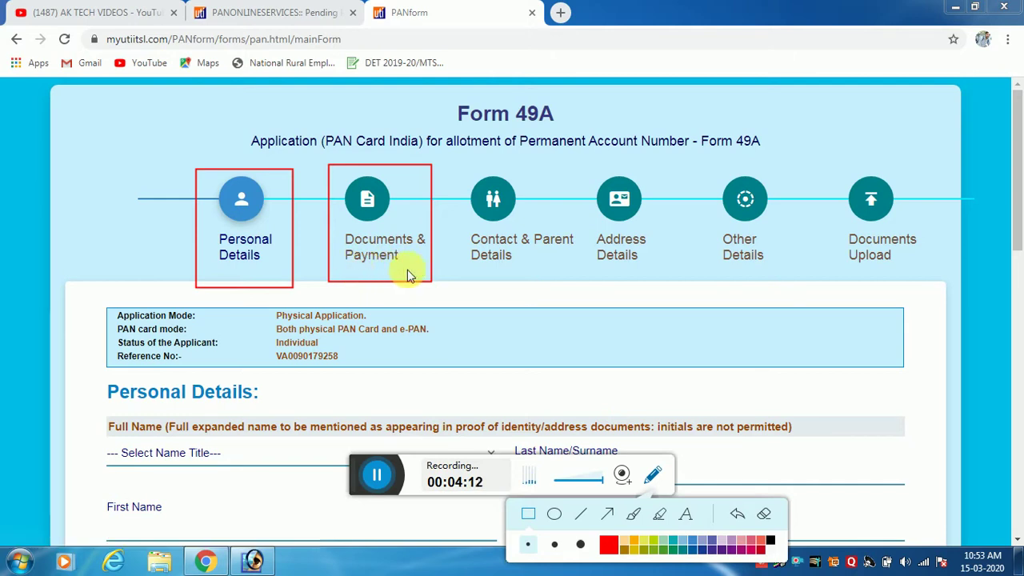
pyautogui.moveTo(461, 154); pyautogui.dragTo(462, 170)
pyautogui.moveTo(469, 208); pyautogui.dragTo(570, 279)
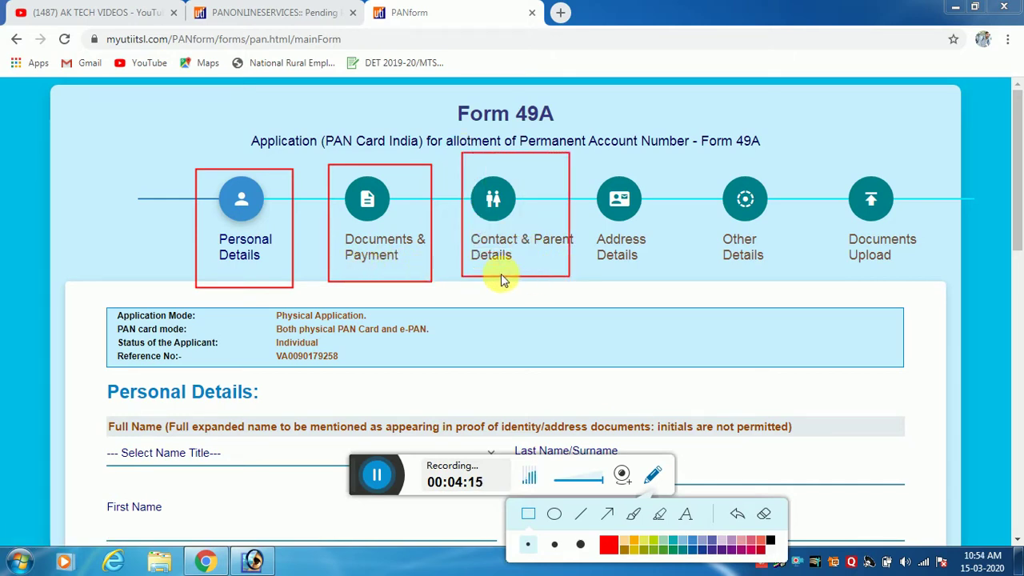
pyautogui.moveTo(587, 155)
pyautogui.mouseDown()
pyautogui.moveTo(644, 289)
pyautogui.moveTo(677, 278)
pyautogui.mouseUp()
pyautogui.moveTo(722, 175)
pyautogui.mouseDown()
pyautogui.moveTo(726, 290)
pyautogui.moveTo(786, 259)
pyautogui.mouseUp()
pyautogui.moveTo(824, 164)
pyautogui.mouseDown()
pyautogui.moveTo(839, 231)
pyautogui.moveTo(940, 279)
pyautogui.mouseUp()
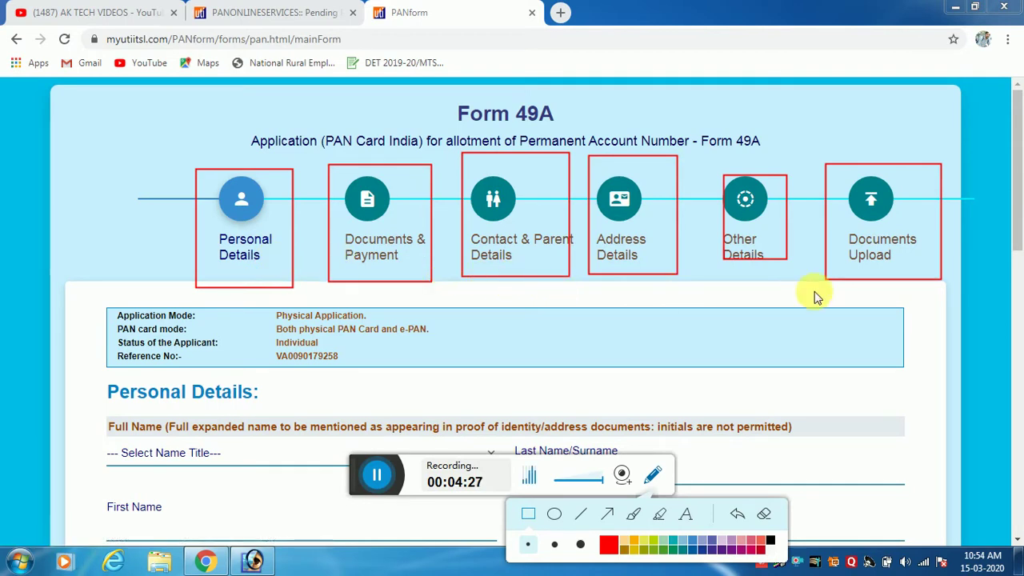
pyautogui.click(650, 484)
pyautogui.click(650, 484)
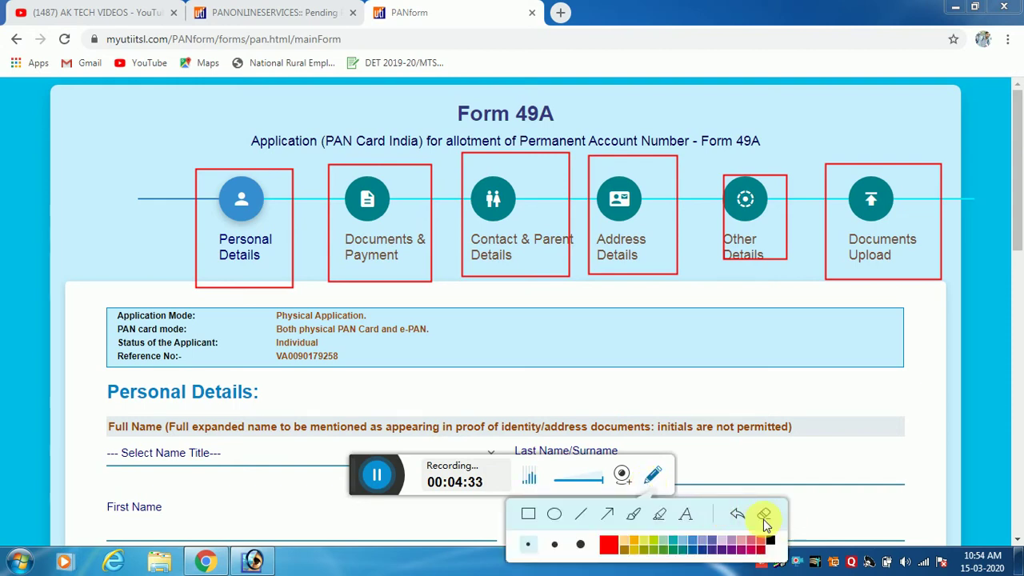
pyautogui.click(764, 514)
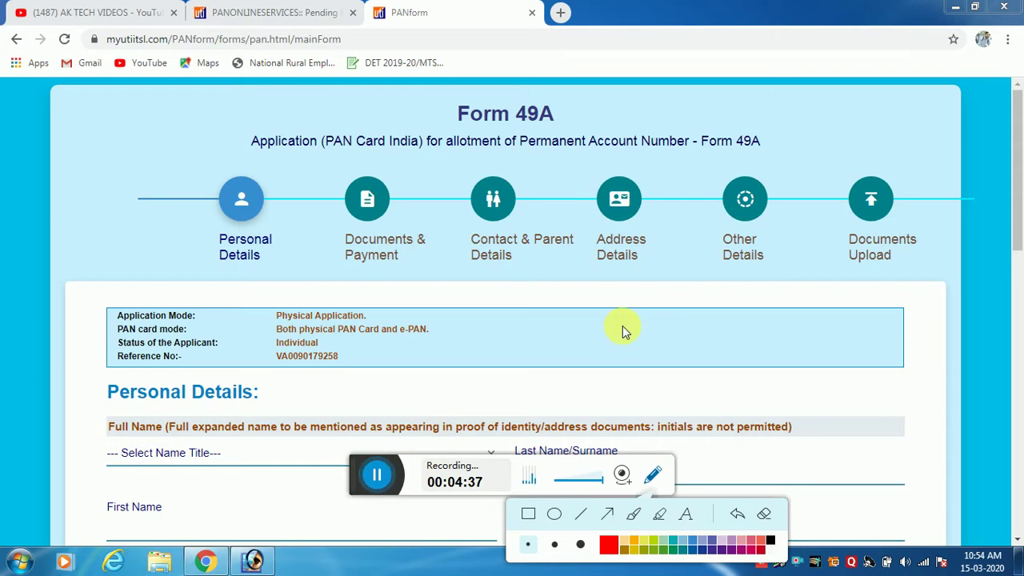
pyautogui.click(653, 475)
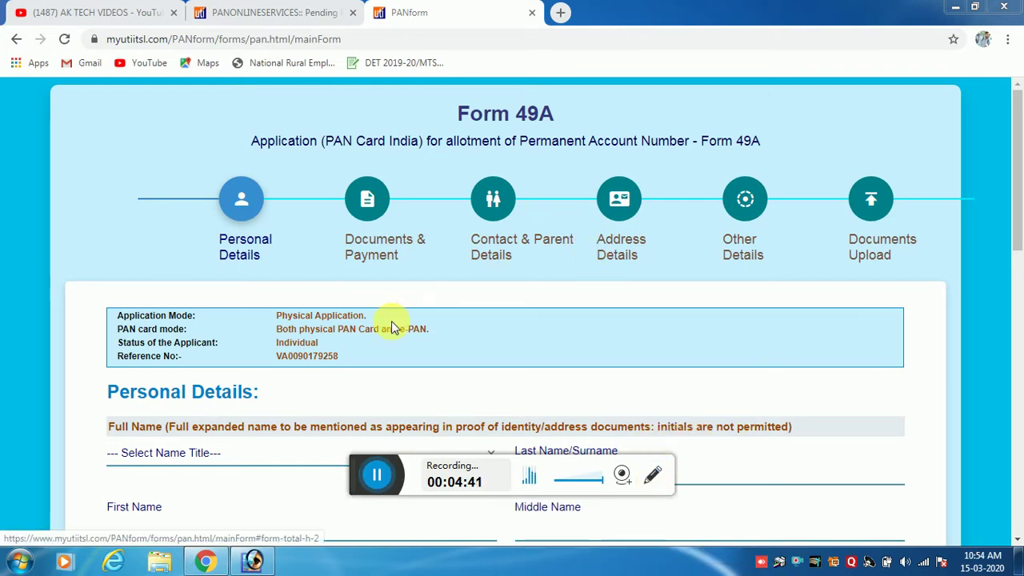
pyautogui.scroll(-3, 443, 292)
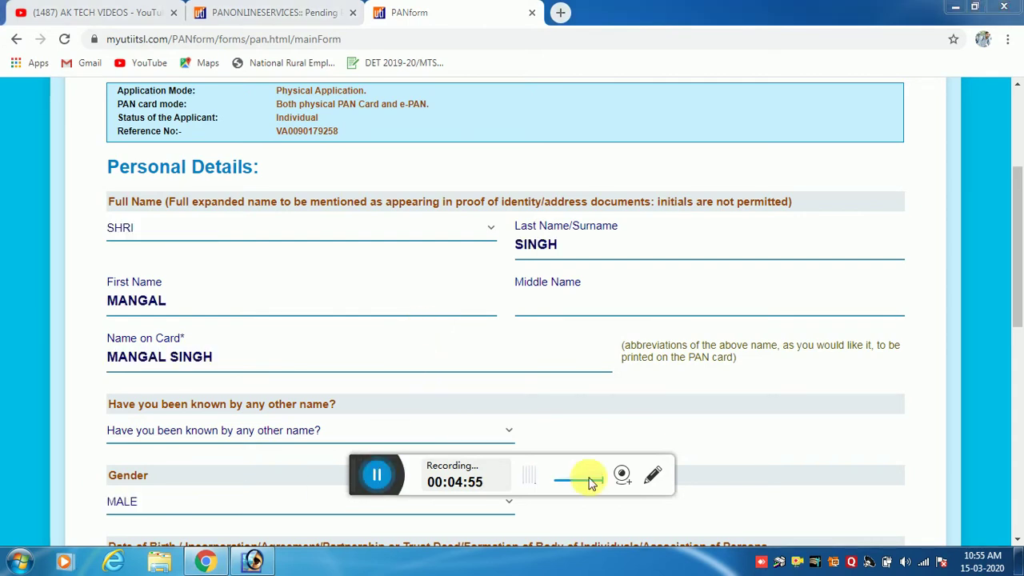
pyautogui.click(652, 477)
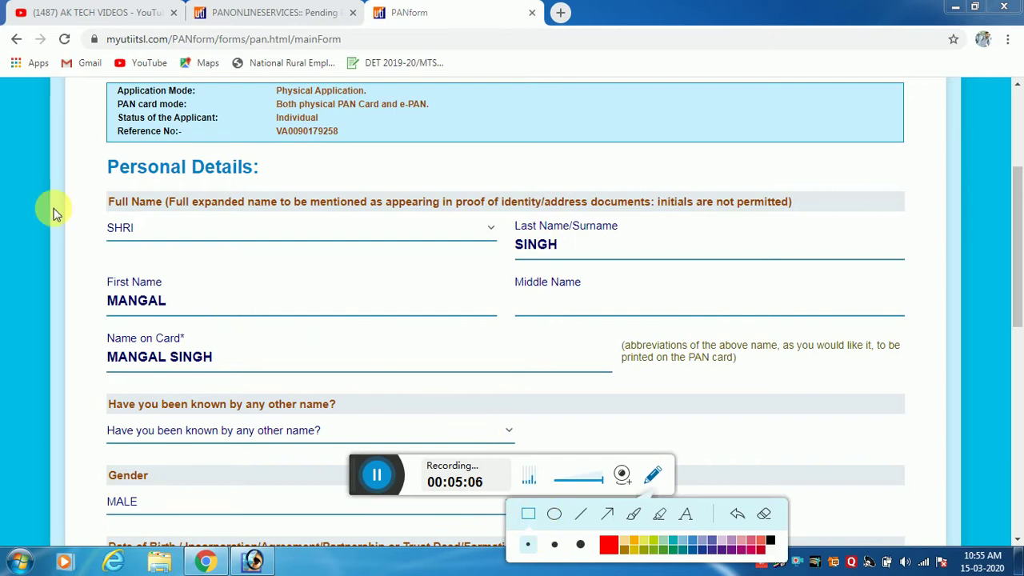
pyautogui.moveTo(66, 209); pyautogui.dragTo(279, 259)
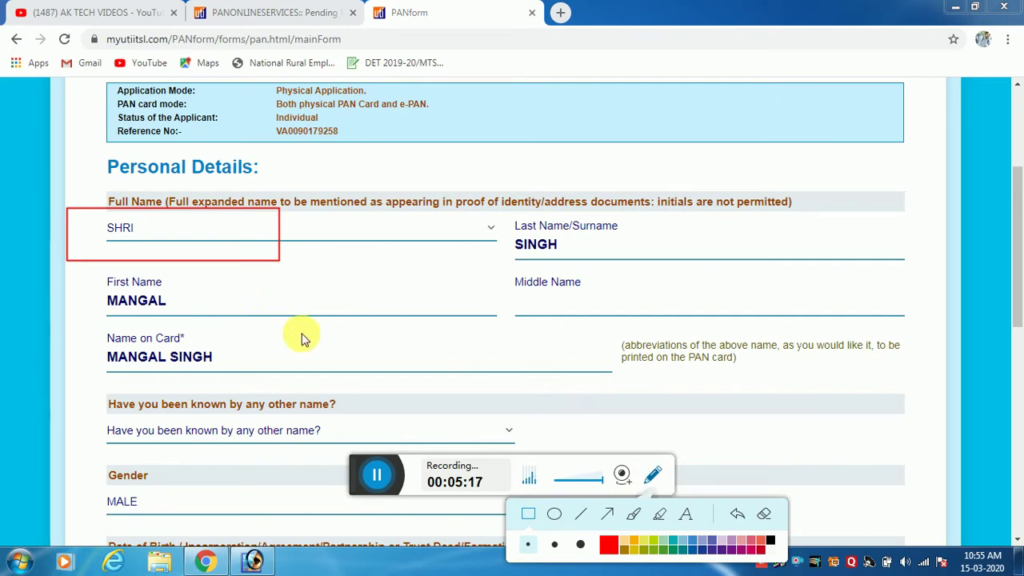
pyautogui.moveTo(494, 211); pyautogui.dragTo(621, 259)
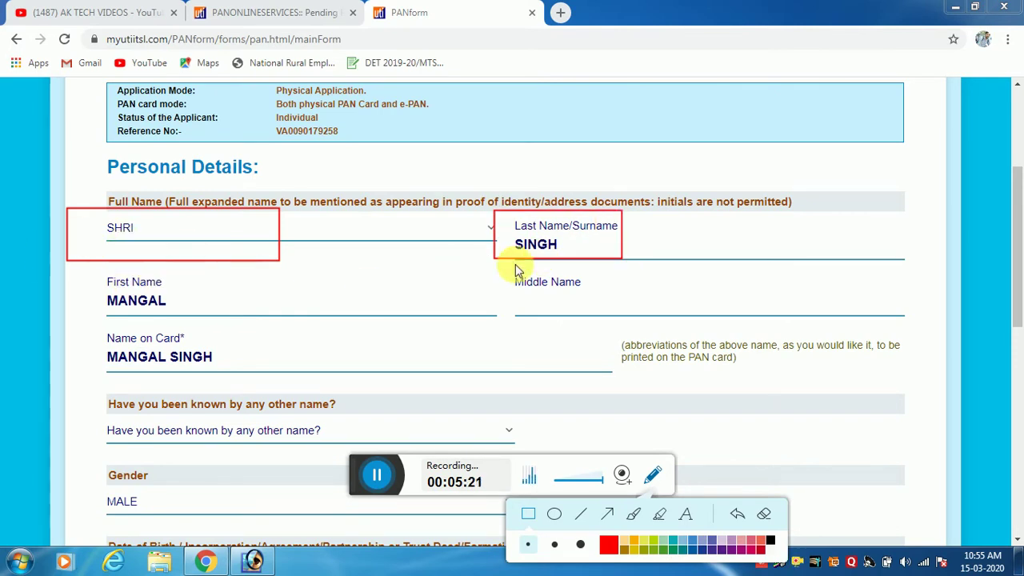
pyautogui.moveTo(83, 264); pyautogui.dragTo(273, 316)
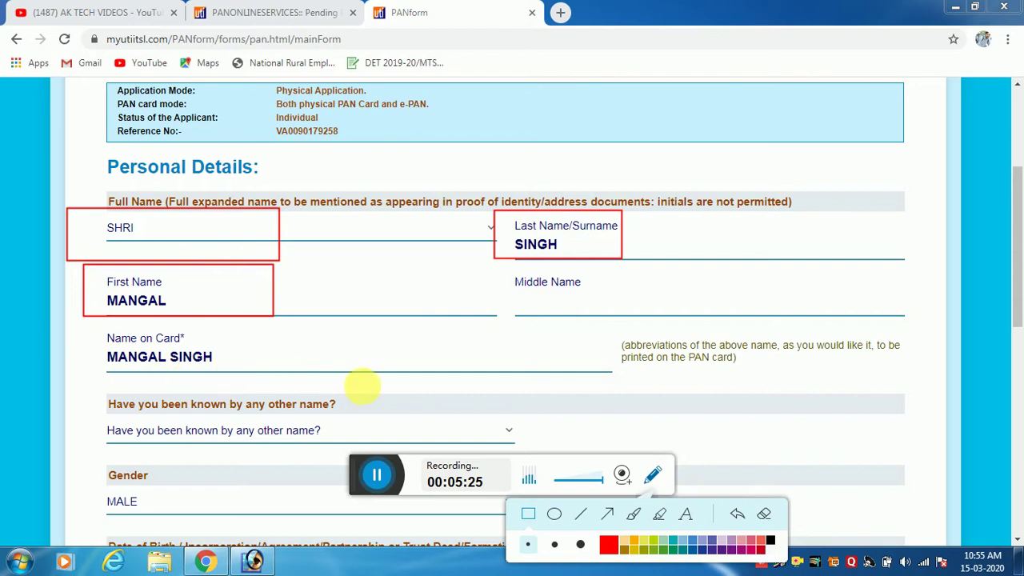
pyautogui.click(766, 517)
pyautogui.click(651, 475)
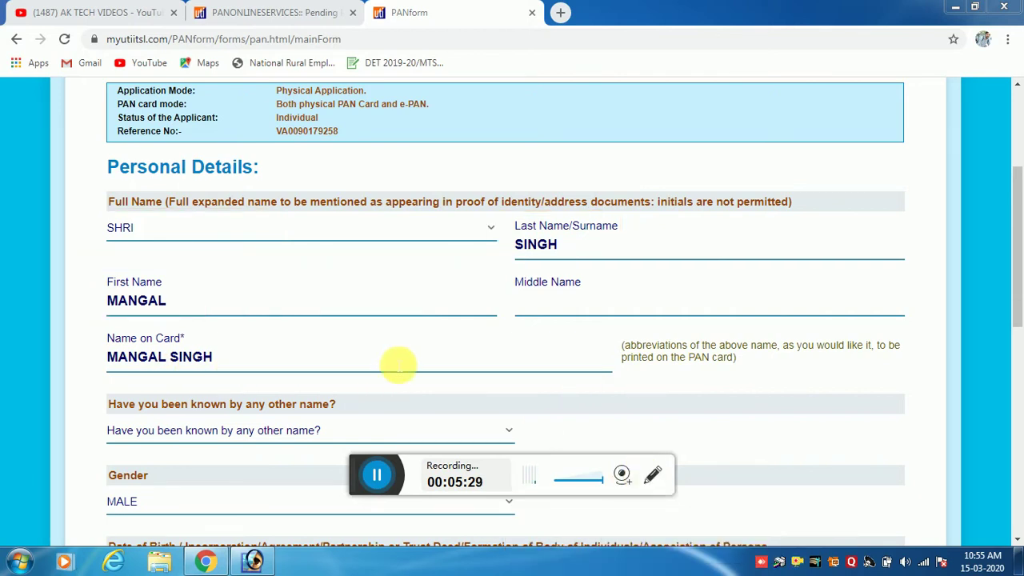
pyautogui.moveTo(1014, 285); pyautogui.dragTo(1019, 371)
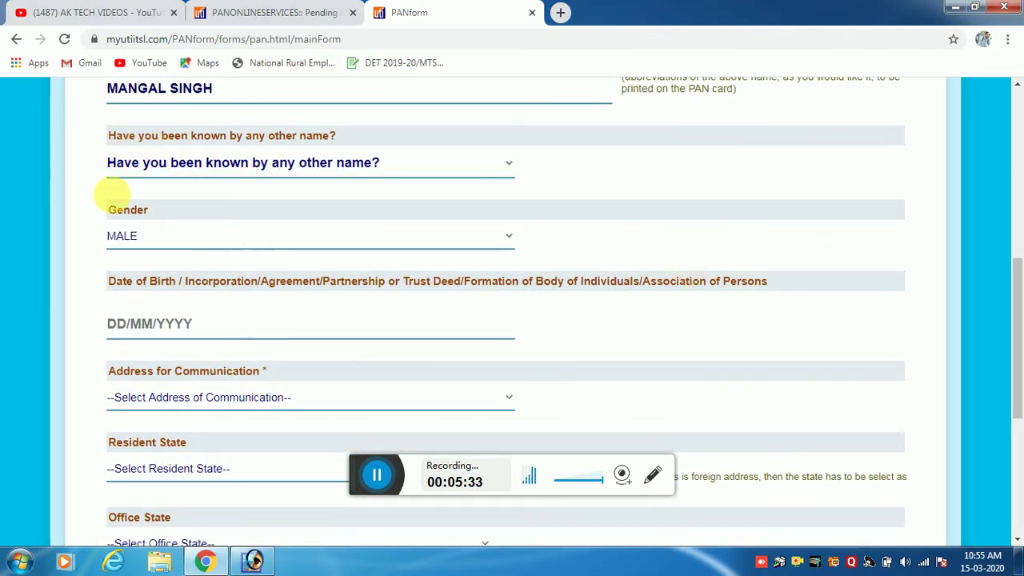
pyautogui.click(652, 475)
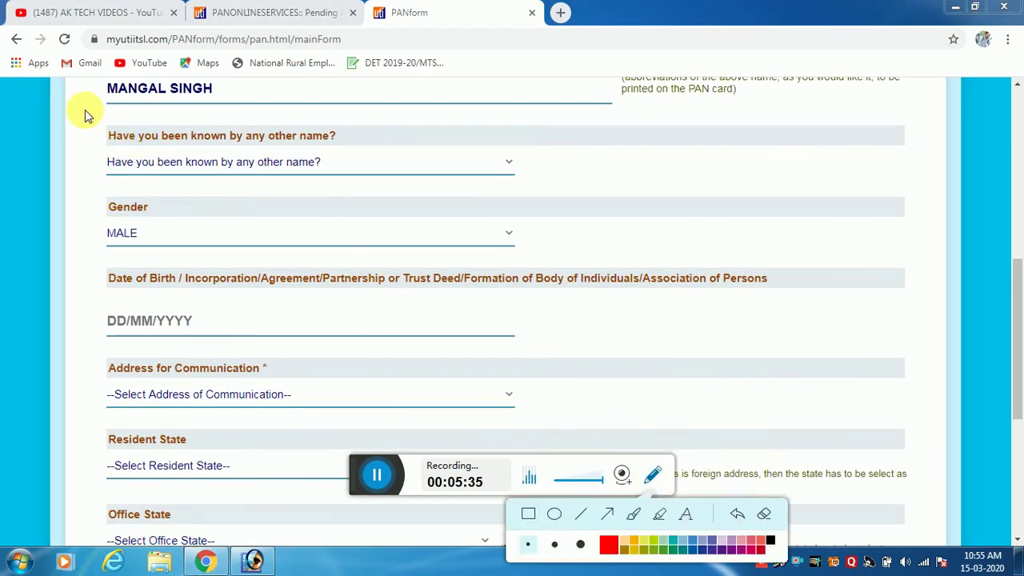
# - Answer NO to the question whether the applicant has been known by any other name
pyautogui.click(356, 163)
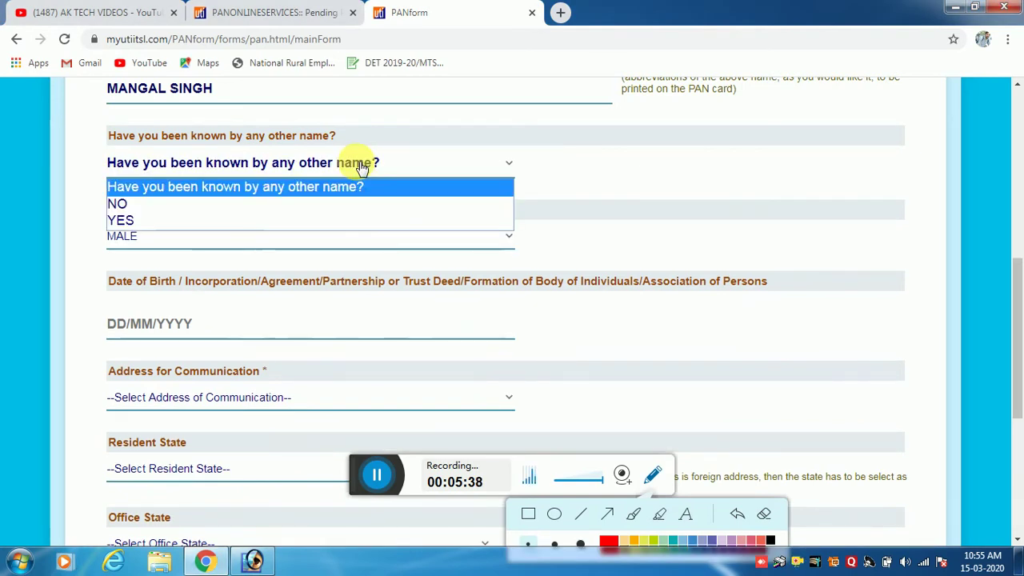
pyautogui.click(137, 210)
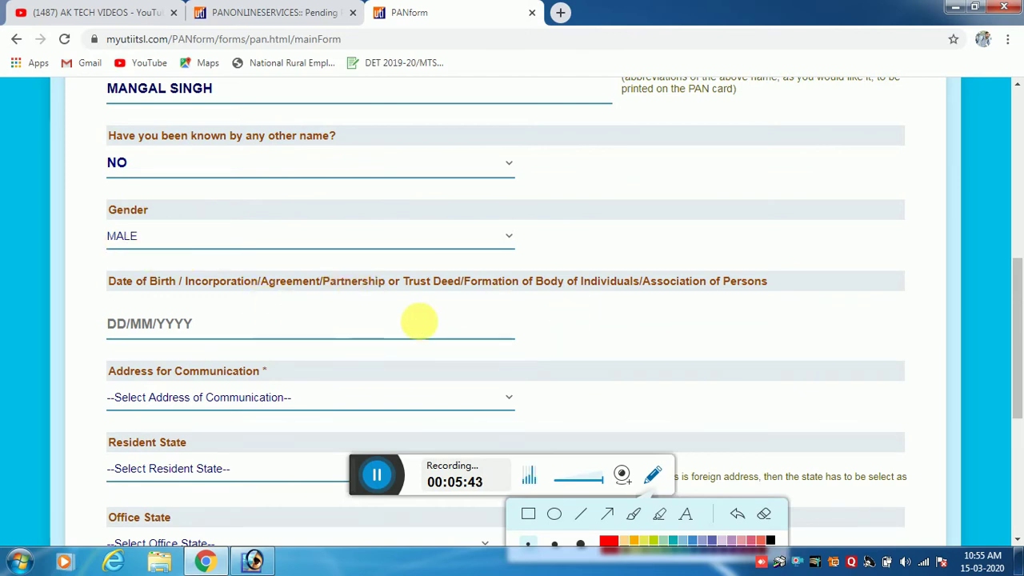
pyautogui.scroll(-4, 377, 336)
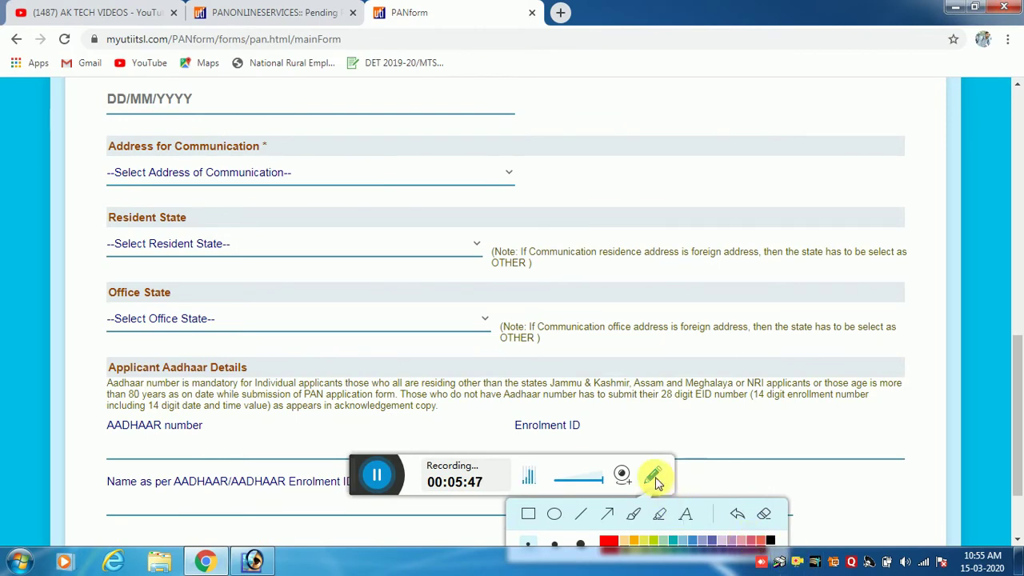
pyautogui.click(528, 513)
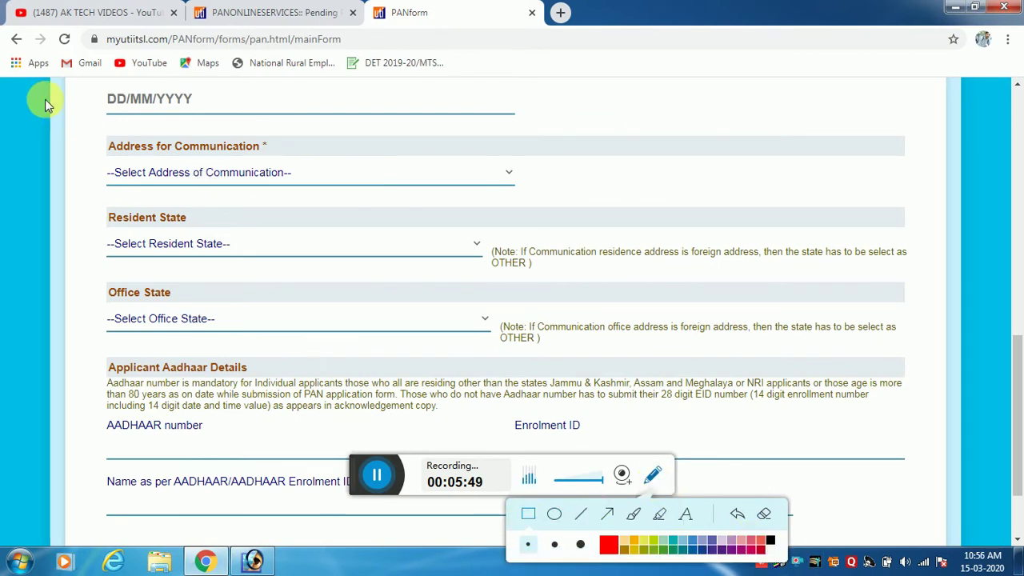
pyautogui.moveTo(82, 88)
pyautogui.mouseDown()
pyautogui.moveTo(137, 115)
pyautogui.moveTo(293, 117)
pyautogui.mouseUp()
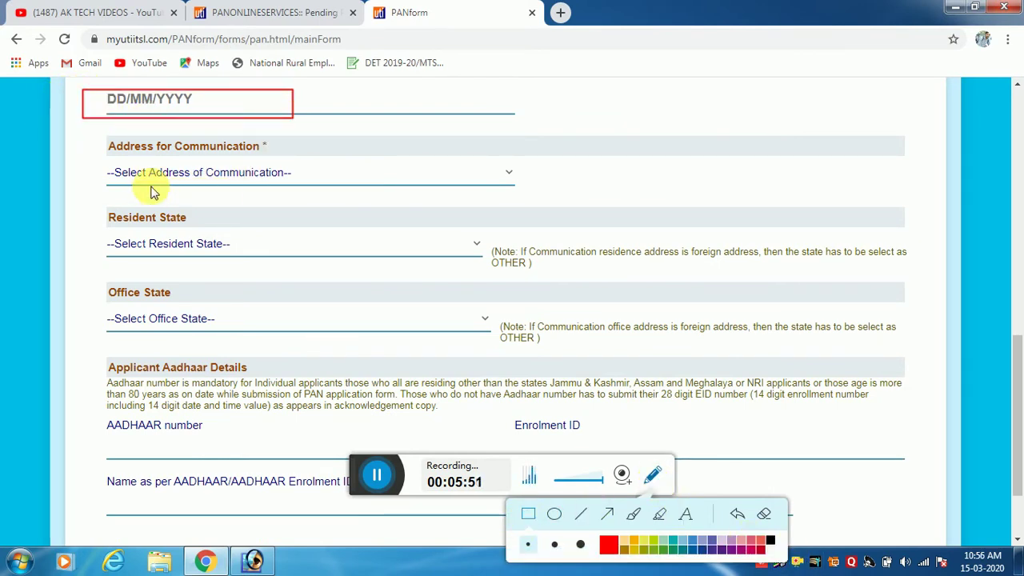
pyautogui.moveTo(90, 144)
pyautogui.mouseDown()
pyautogui.moveTo(407, 190)
pyautogui.moveTo(450, 185)
pyautogui.mouseUp()
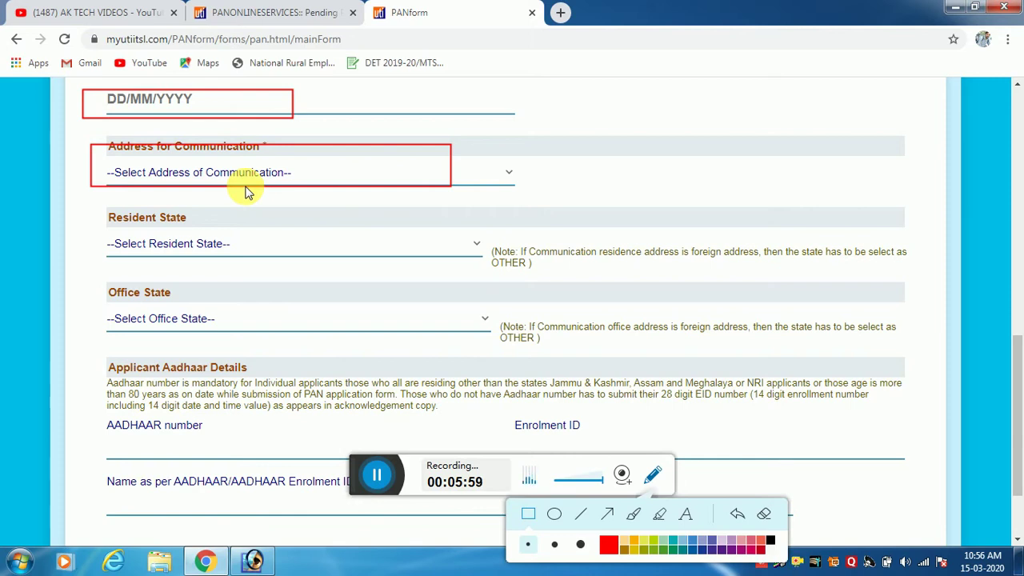
pyautogui.moveTo(82, 212)
pyautogui.mouseDown()
pyautogui.moveTo(104, 236)
pyautogui.moveTo(319, 267)
pyautogui.mouseUp()
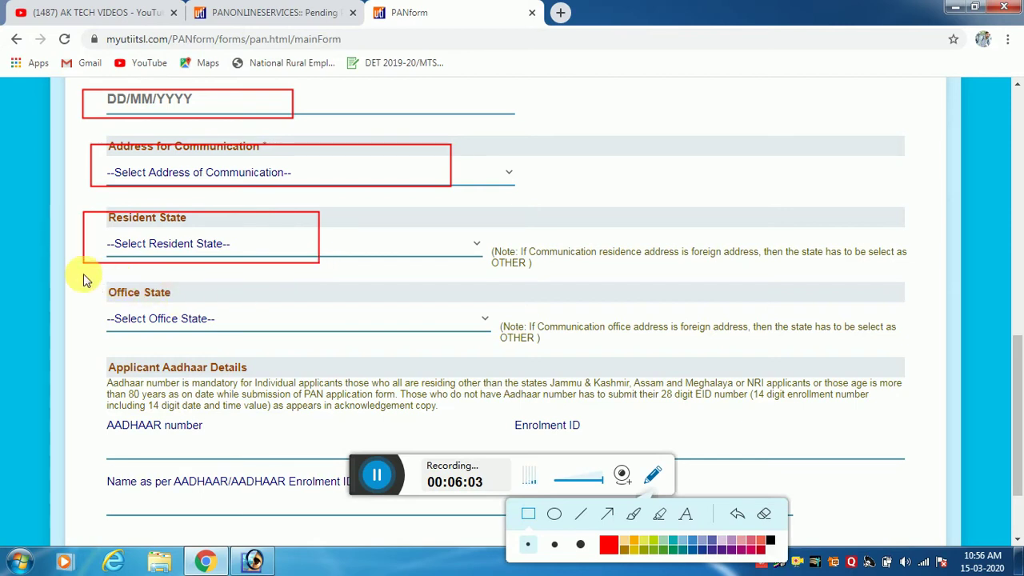
pyautogui.moveTo(77, 280); pyautogui.dragTo(342, 360)
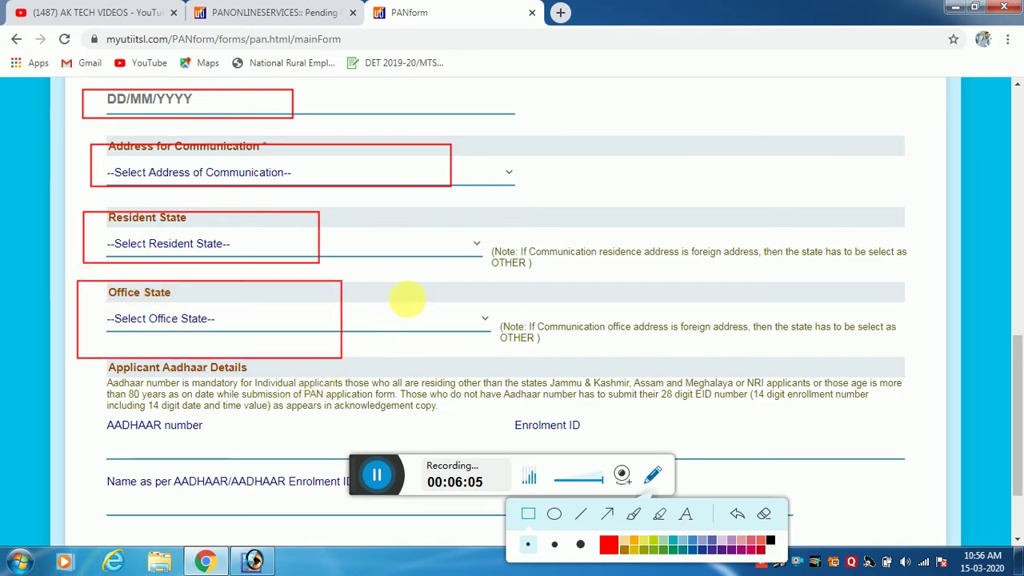
pyautogui.scroll(-1, 422, 294)
pyautogui.scroll(1, 423, 295)
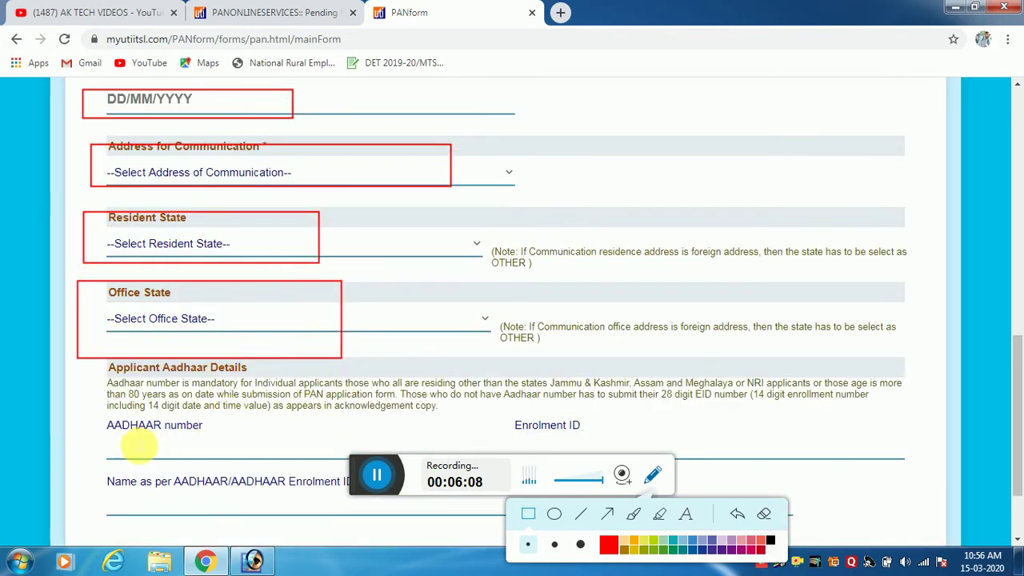
pyautogui.moveTo(91, 426)
pyautogui.mouseDown()
pyautogui.moveTo(120, 450)
pyautogui.moveTo(260, 467)
pyautogui.mouseUp()
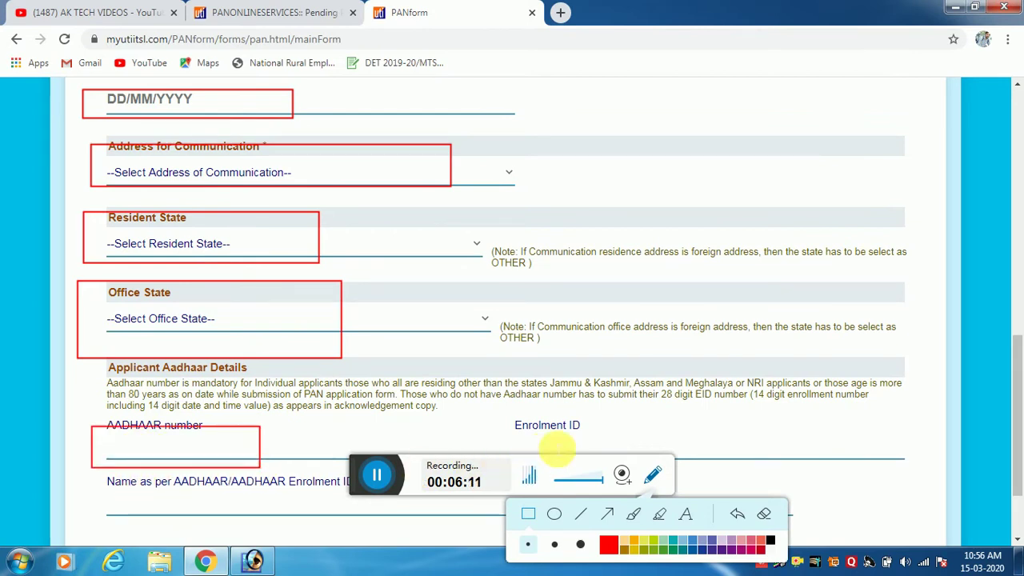
pyautogui.moveTo(503, 428)
pyautogui.mouseDown()
pyautogui.moveTo(517, 440)
pyautogui.moveTo(764, 454)
pyautogui.mouseUp()
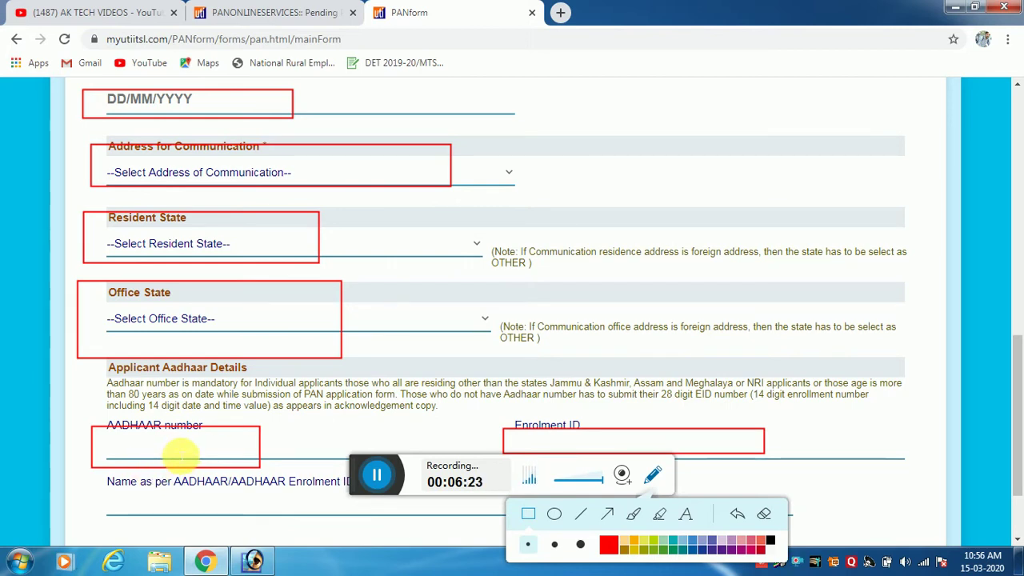
pyautogui.moveTo(97, 491)
pyautogui.mouseDown()
pyautogui.moveTo(114, 520)
pyautogui.moveTo(416, 530)
pyautogui.mouseUp()
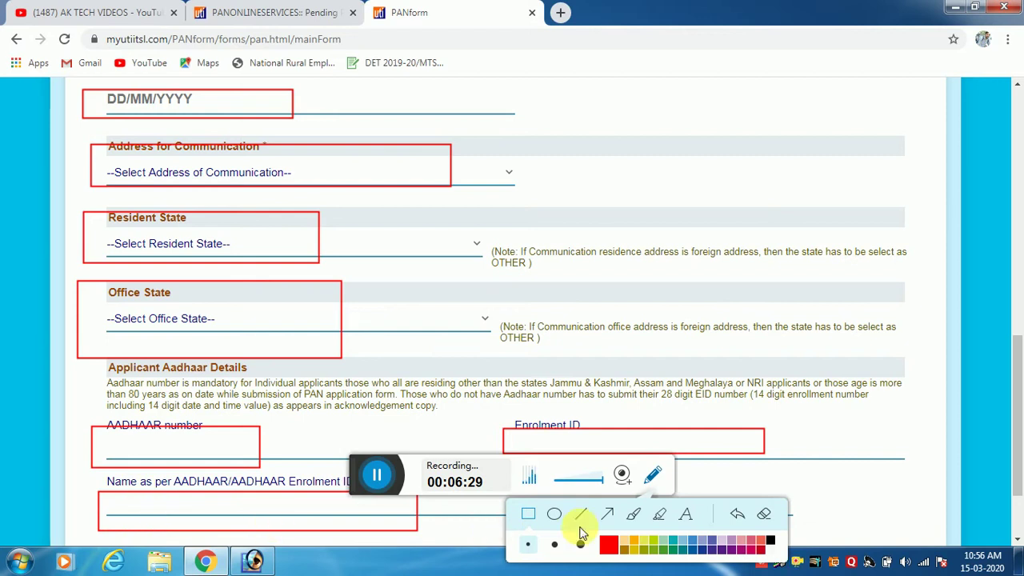
pyautogui.click(765, 515)
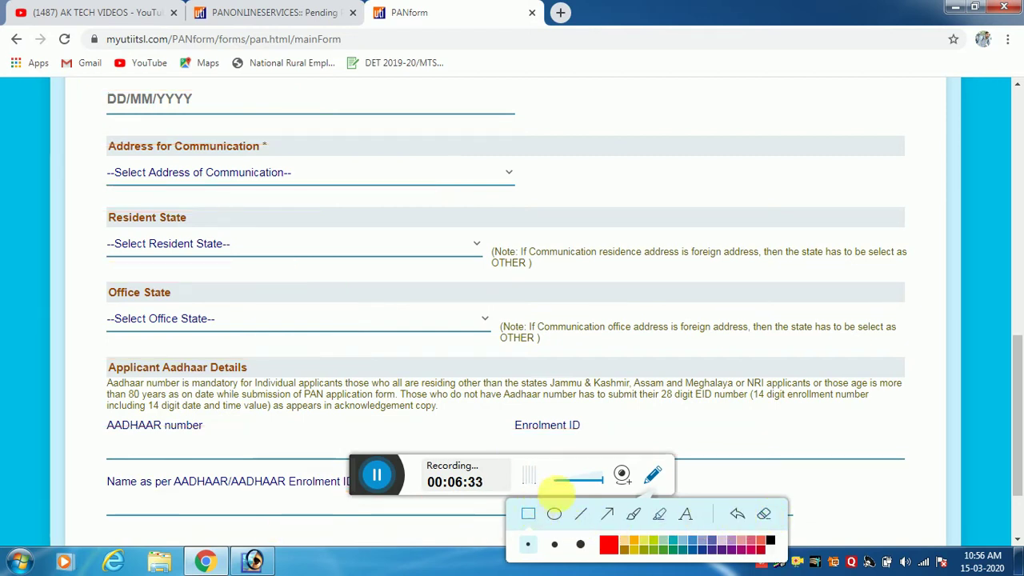
pyautogui.click(652, 475)
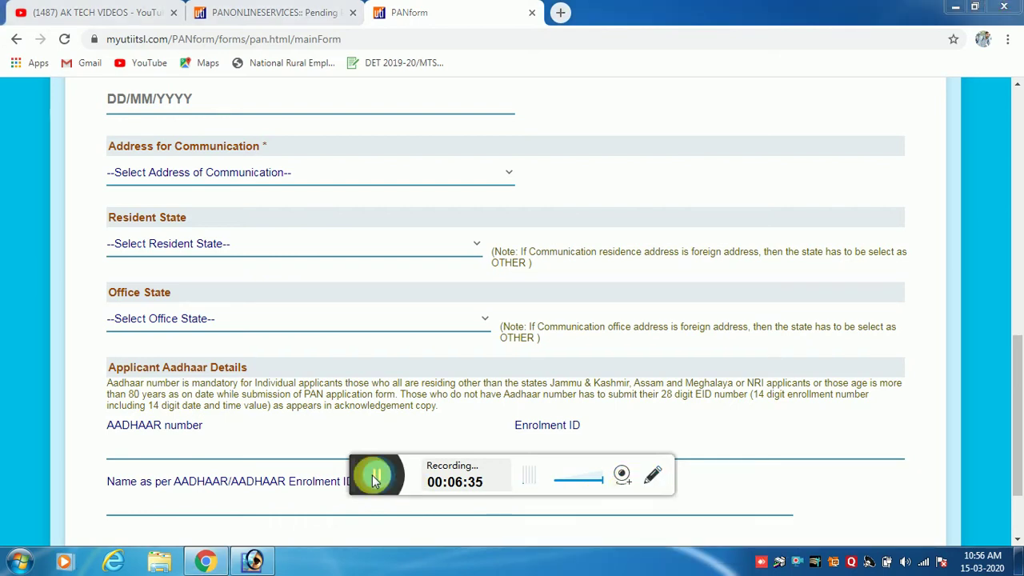
pyautogui.click(376, 474)
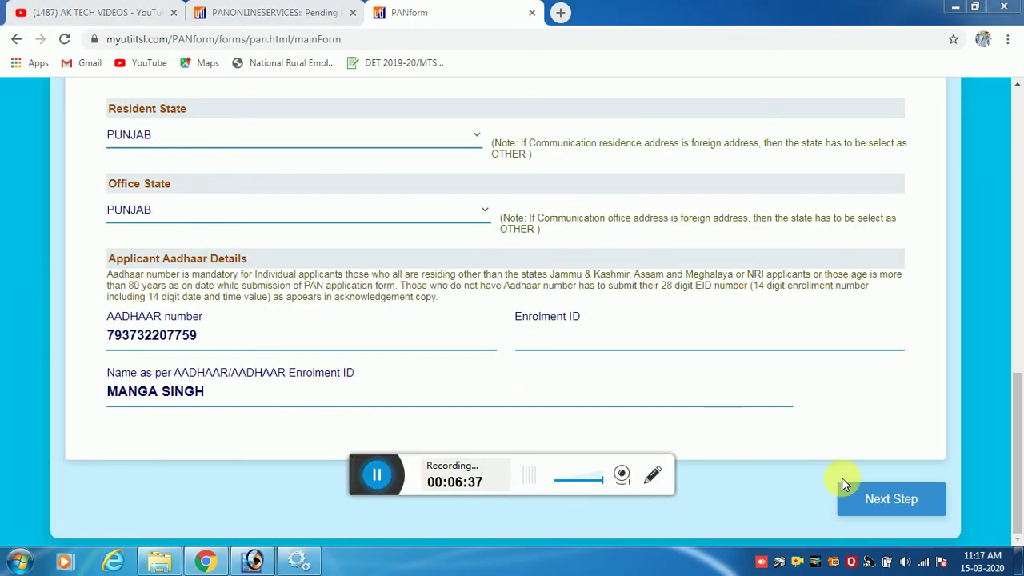
# - Proceed from the completed personal details to the document details and set the Identity Proof to AADHAAR Card issued by UIDAI (In Copy)
pyautogui.click(859, 505)
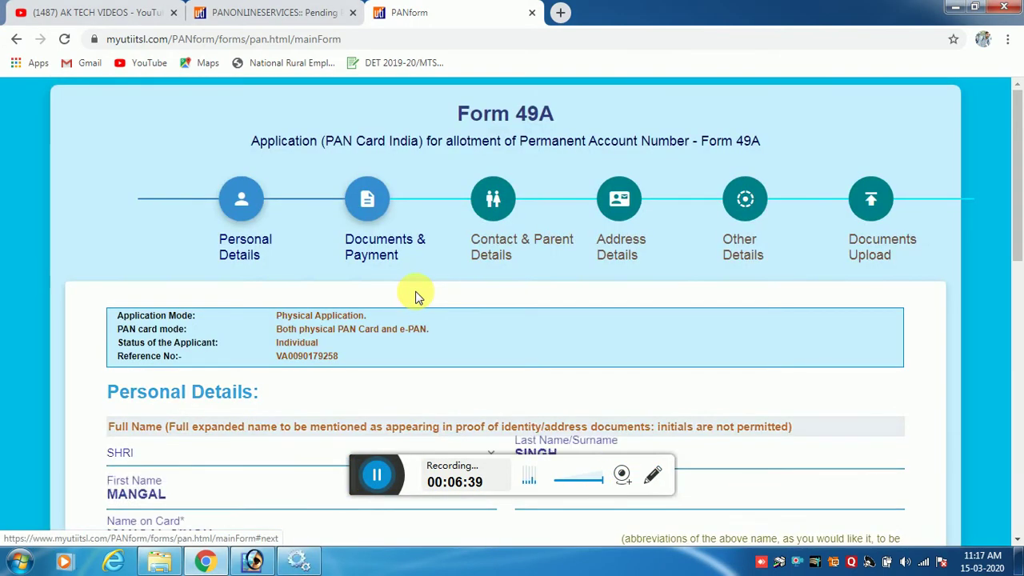
pyautogui.scroll(-2, 415, 296)
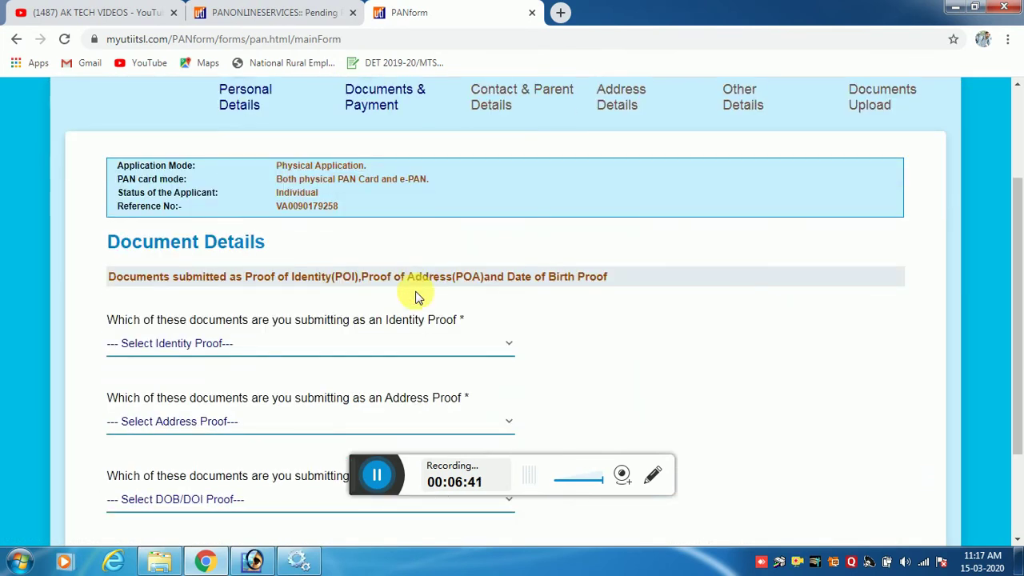
pyautogui.scroll(1, 415, 297)
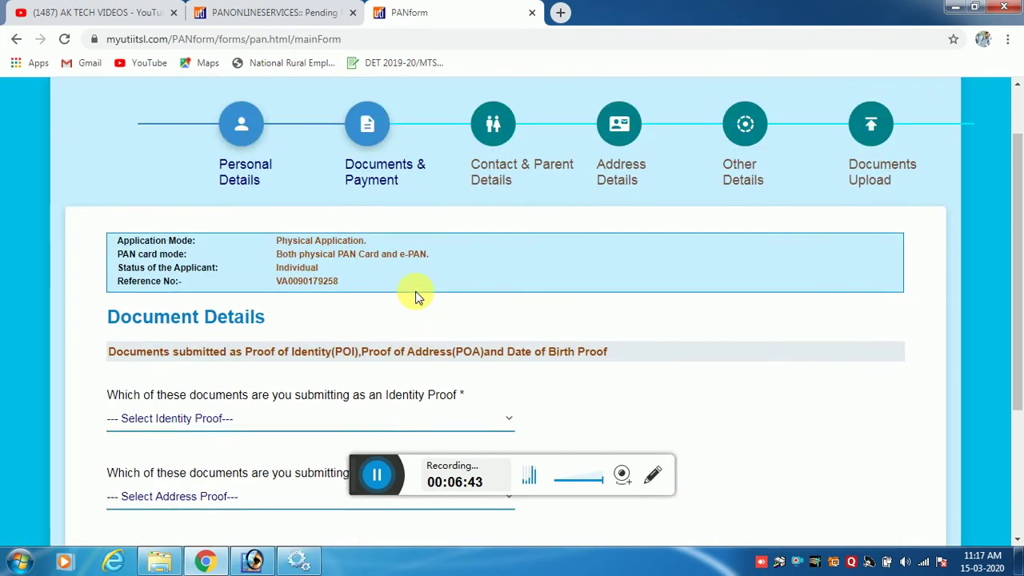
pyautogui.scroll(-2, 383, 292)
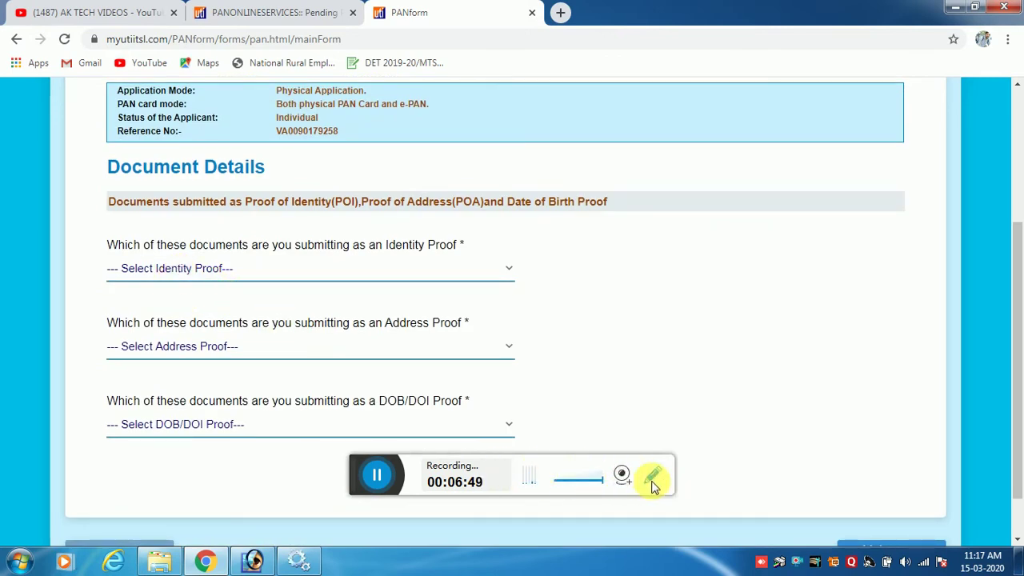
pyautogui.click(213, 275)
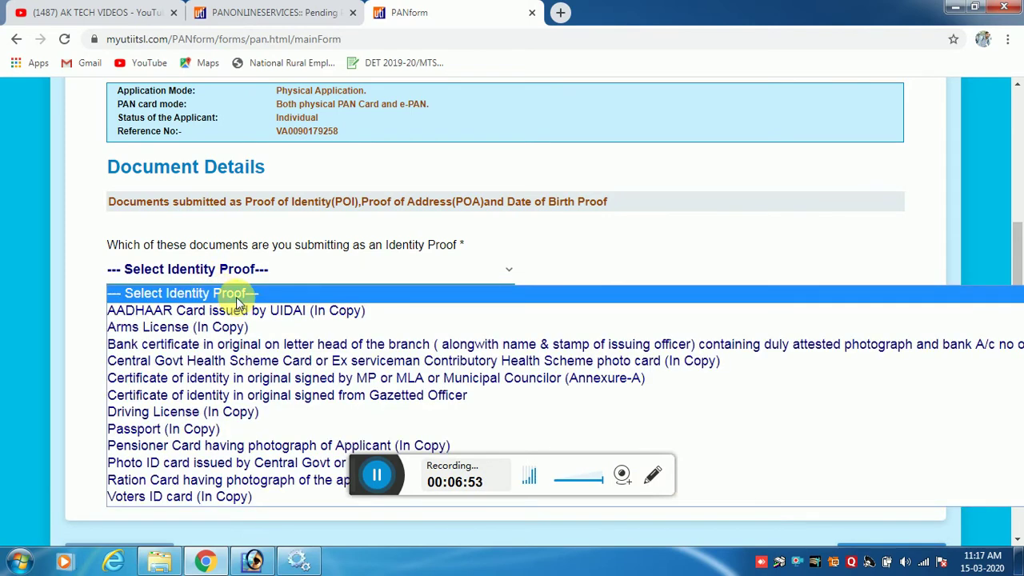
pyautogui.click(258, 310)
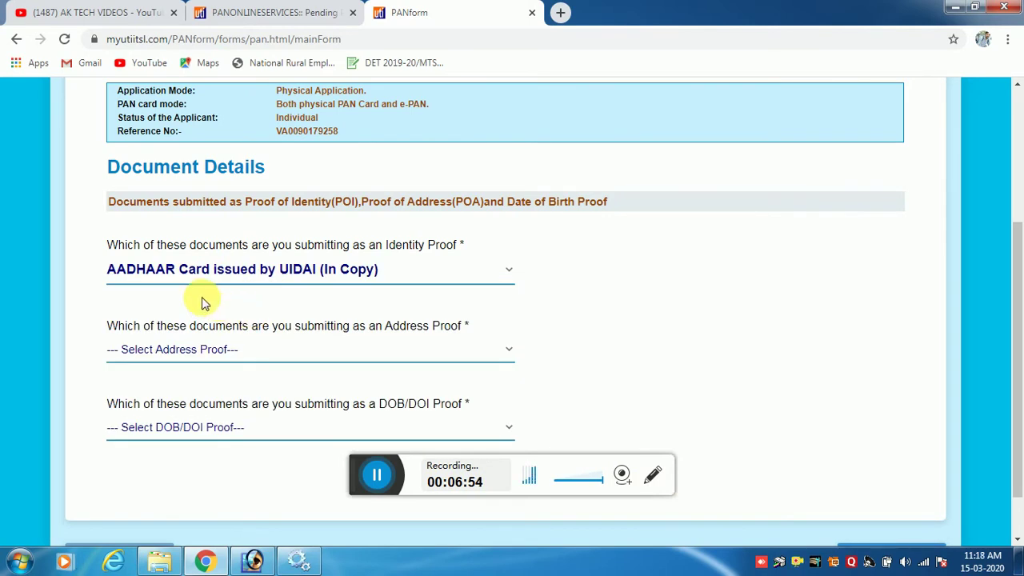
# - Set both the Address Proof and the DOB/DOI Proof to AADHAAR Card issued by UIDAI (In Copy)
pyautogui.click(190, 350)
pyautogui.scroll(-1, 199, 48)
pyautogui.scroll(1, 212, 29)
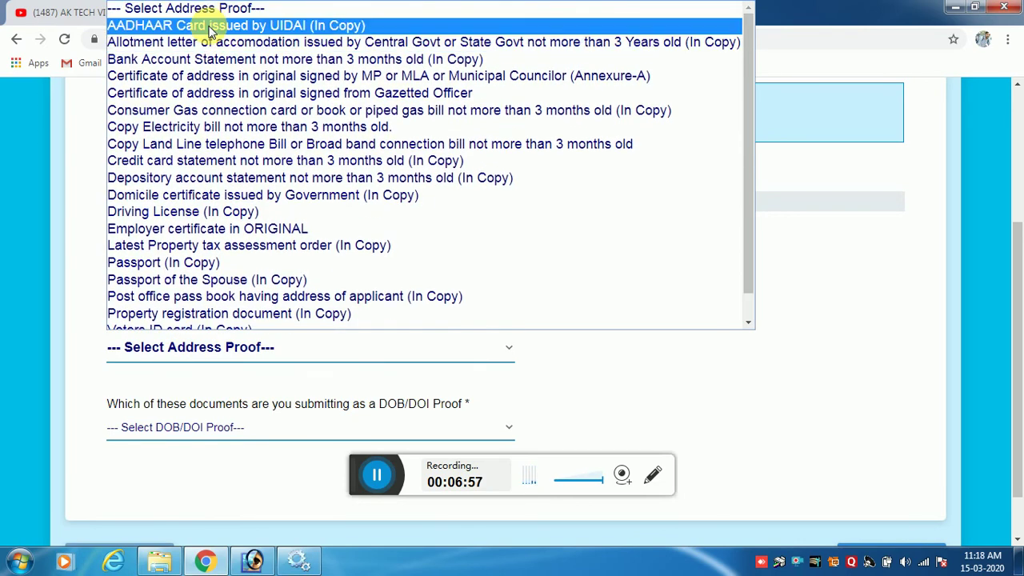
pyautogui.click(212, 28)
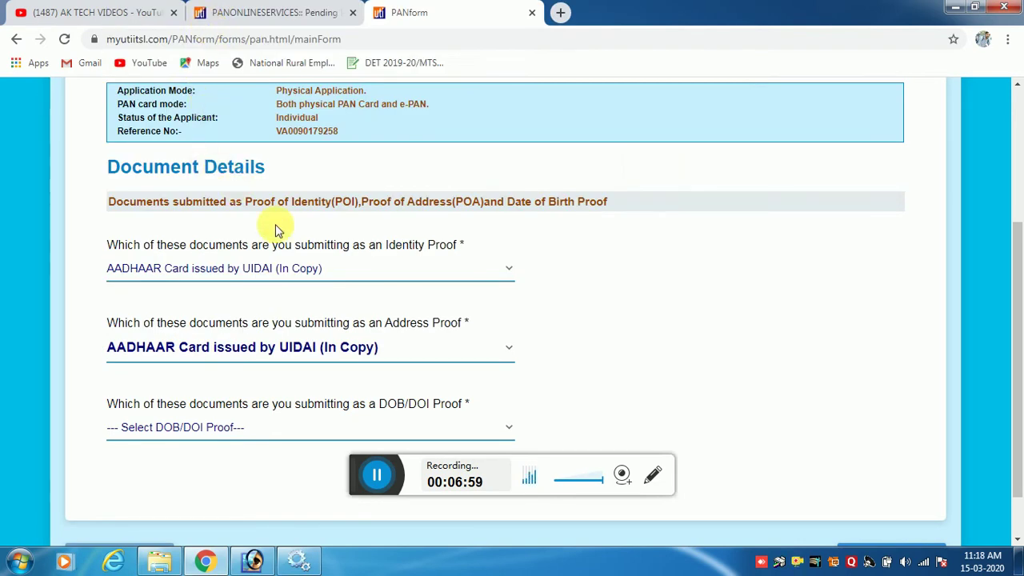
pyautogui.click(134, 436)
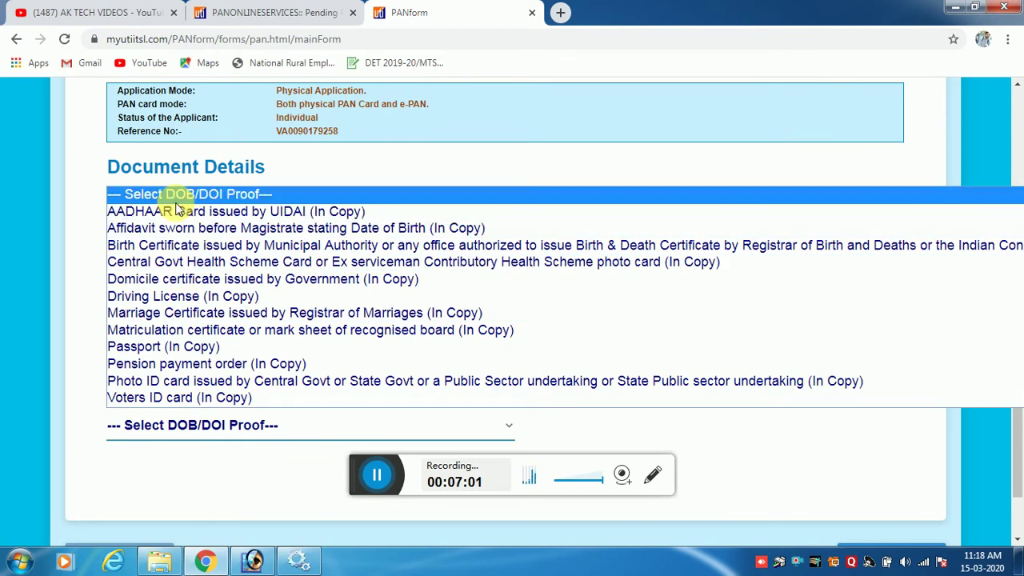
pyautogui.click(180, 215)
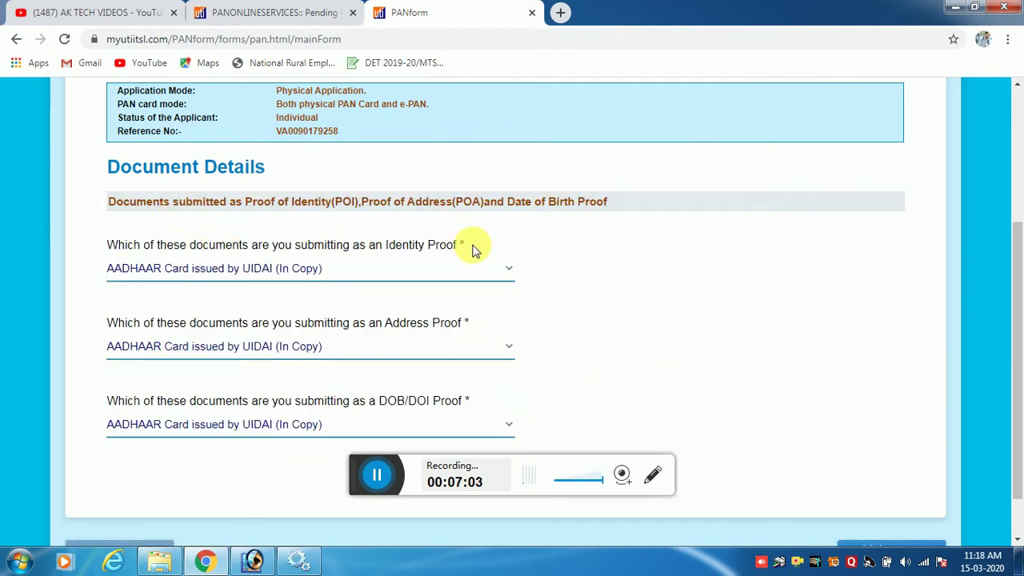
# - Make the application payment through the CSC wallet, entering the account password and the wallet PIN
pyautogui.scroll(-1, 464, 252)
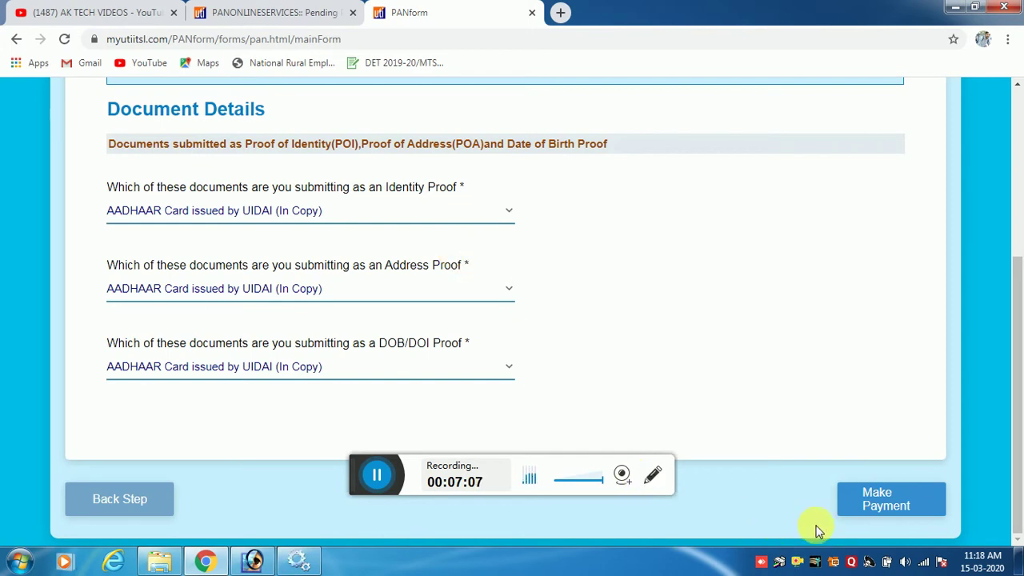
pyautogui.click(891, 506)
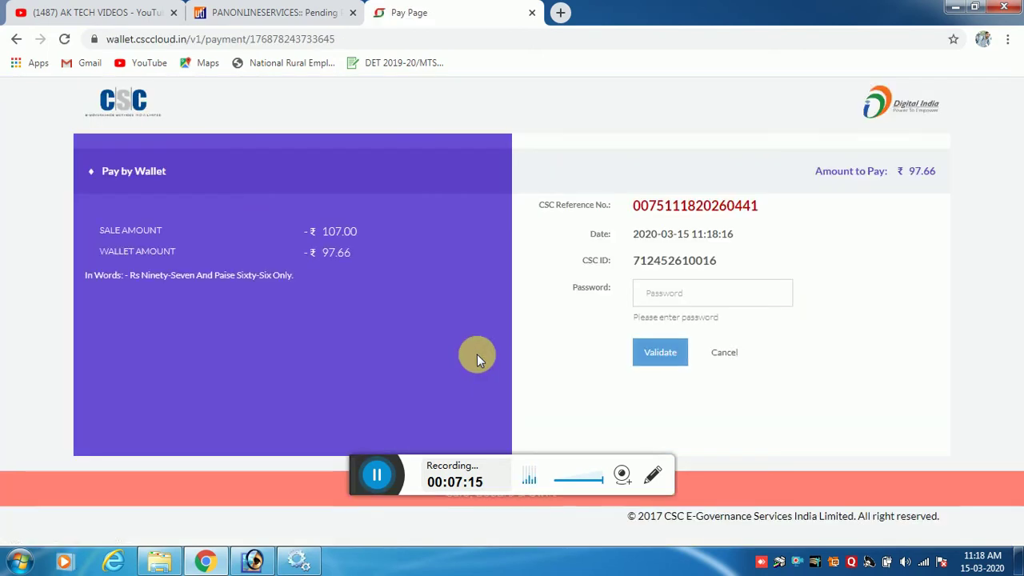
pyautogui.click(664, 293)
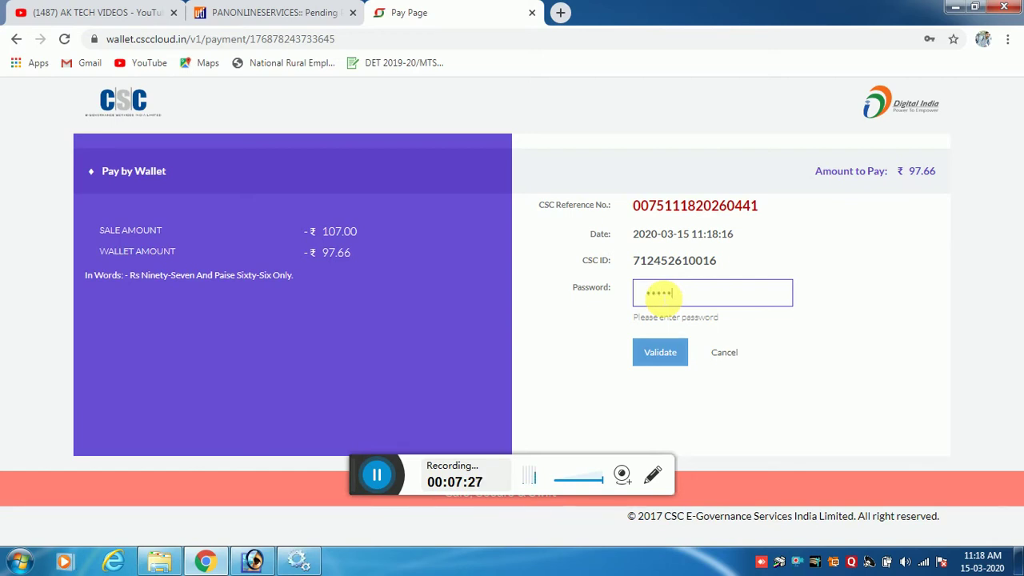
pyautogui.click(674, 352)
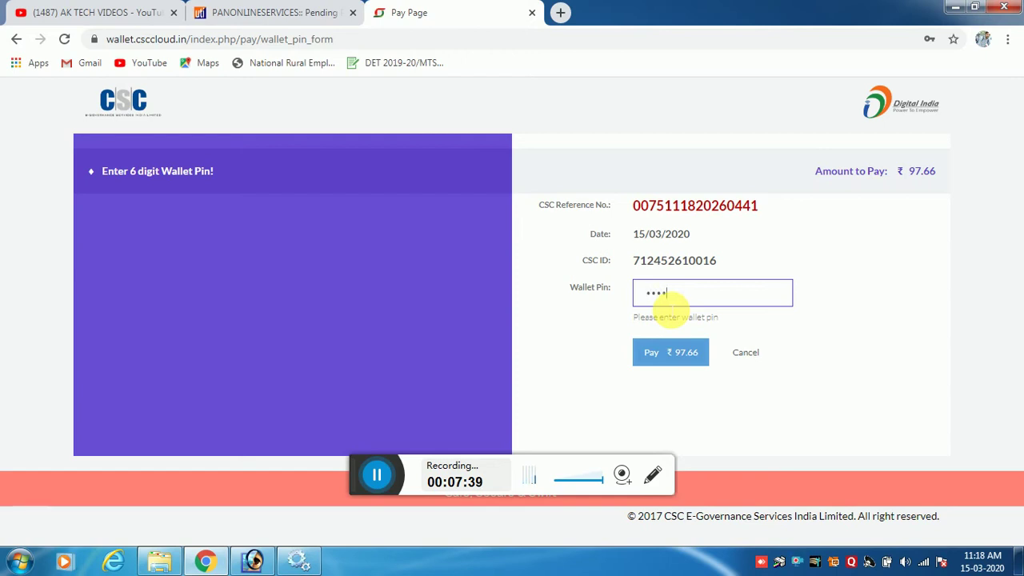
pyautogui.click(670, 352)
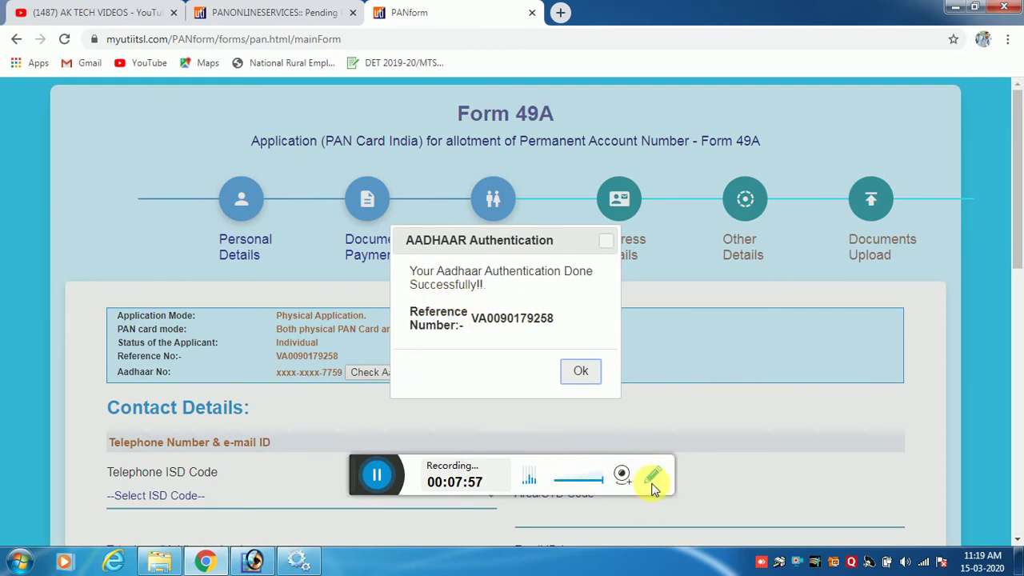
pyautogui.click(652, 477)
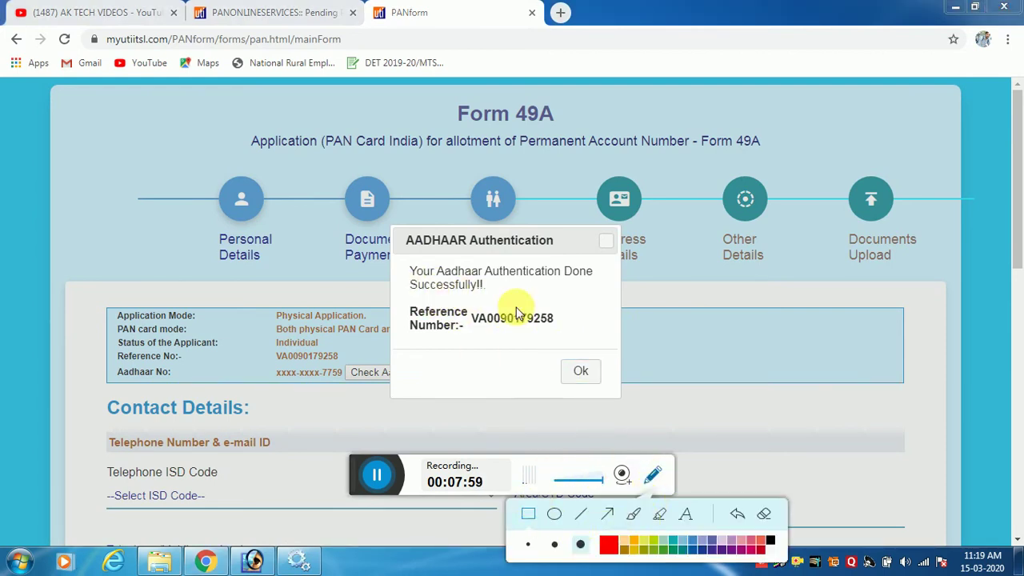
pyautogui.moveTo(414, 265); pyautogui.dragTo(448, 310)
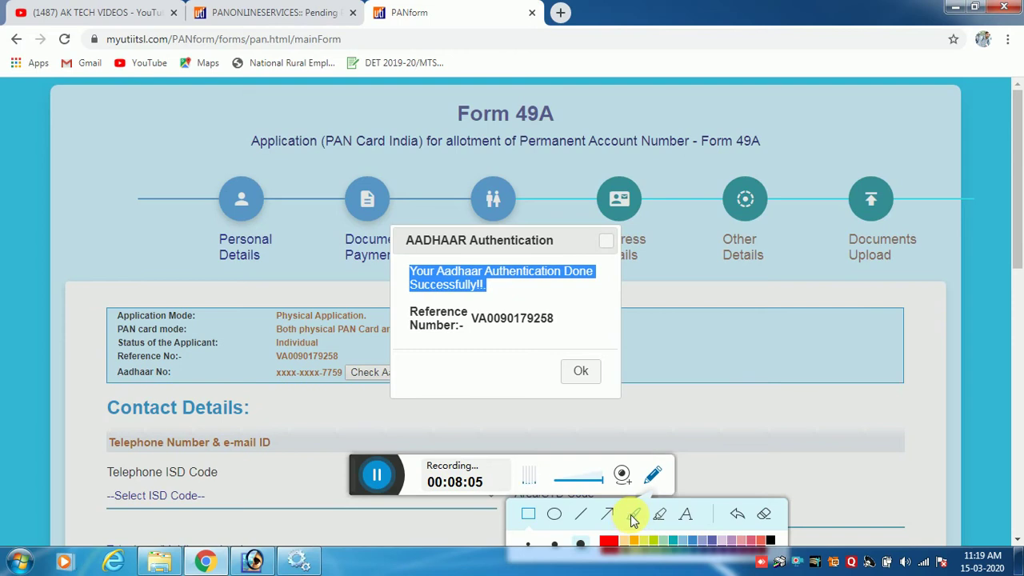
pyautogui.click(480, 362)
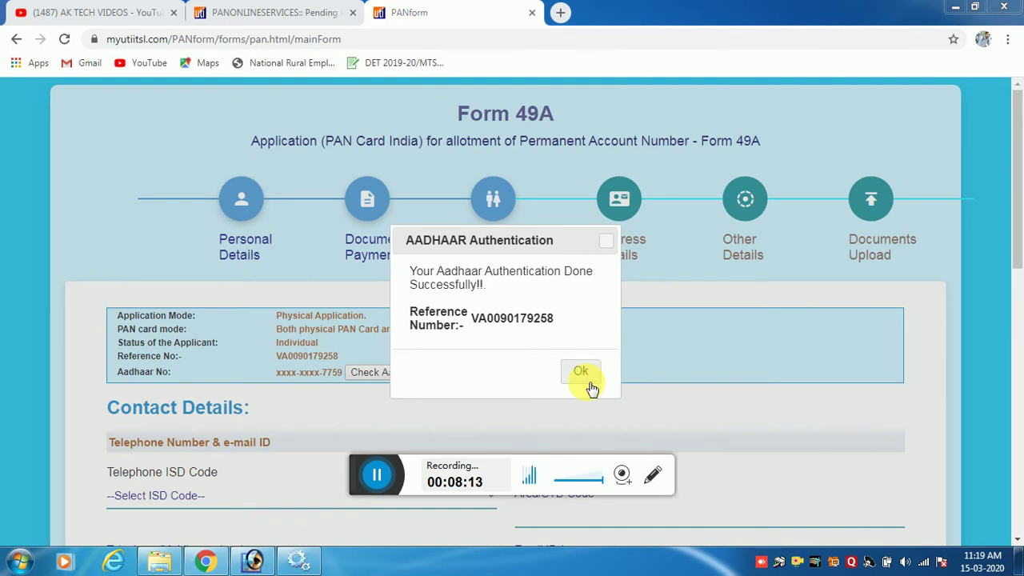
# - Acknowledge the AADHAAR Authentication notice and go to the Contact Details section
pyautogui.click(582, 373)
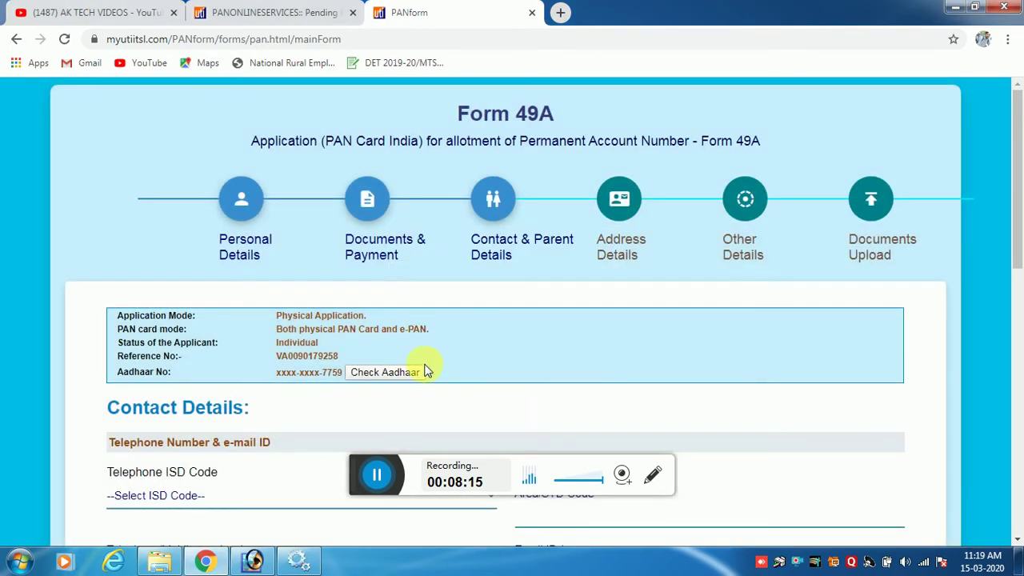
pyautogui.scroll(-4, 421, 356)
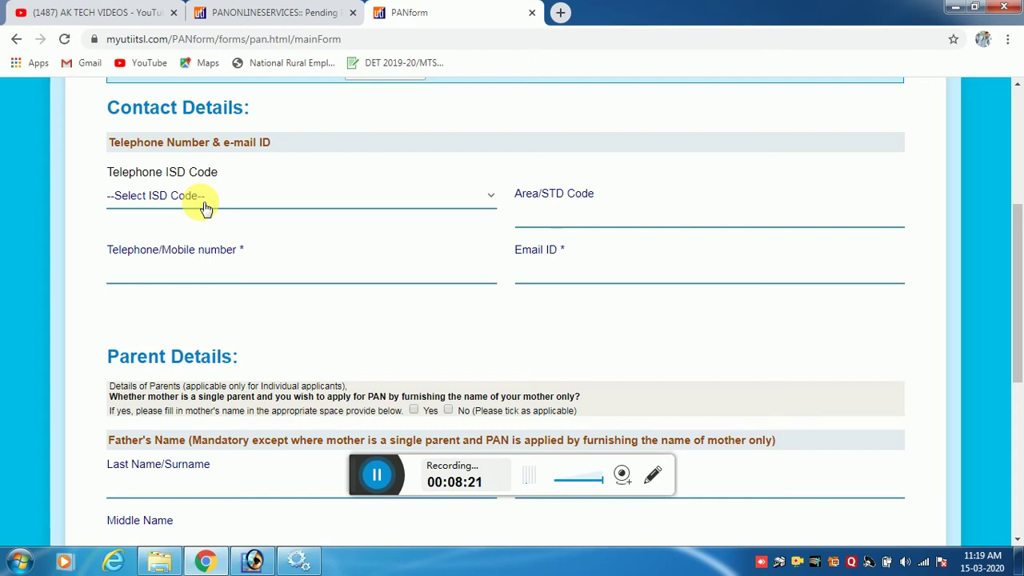
# - Set the Telephone ISD Code to INDIA and open the mobile number and email ID fields for entry
pyautogui.click(204, 207)
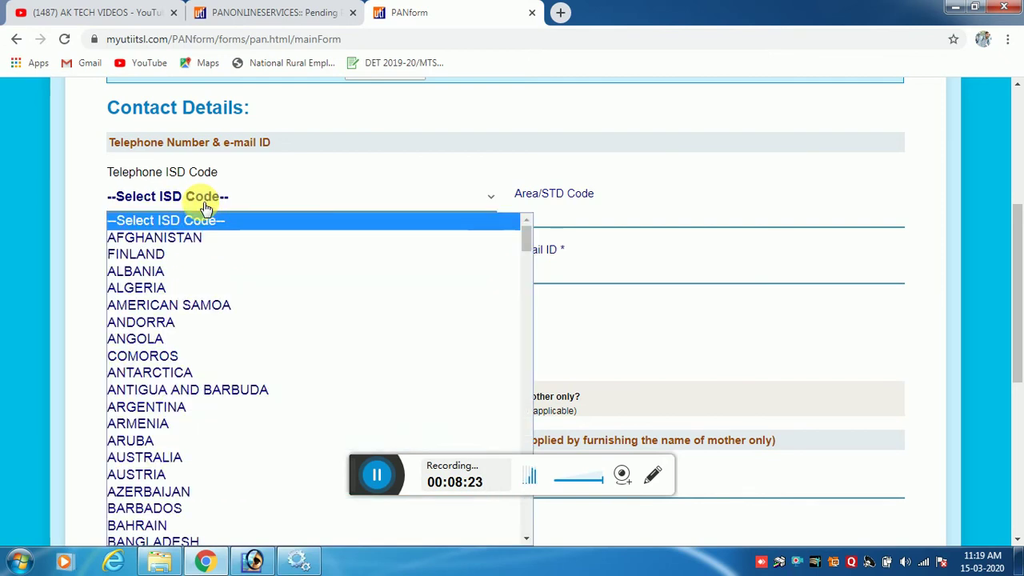
pyautogui.write('in')
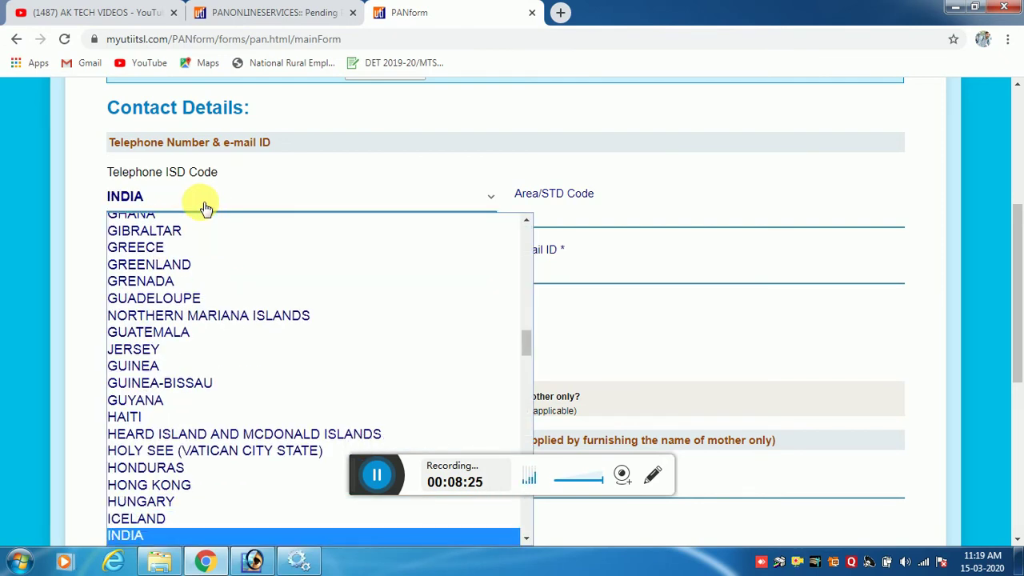
pyautogui.click(205, 206)
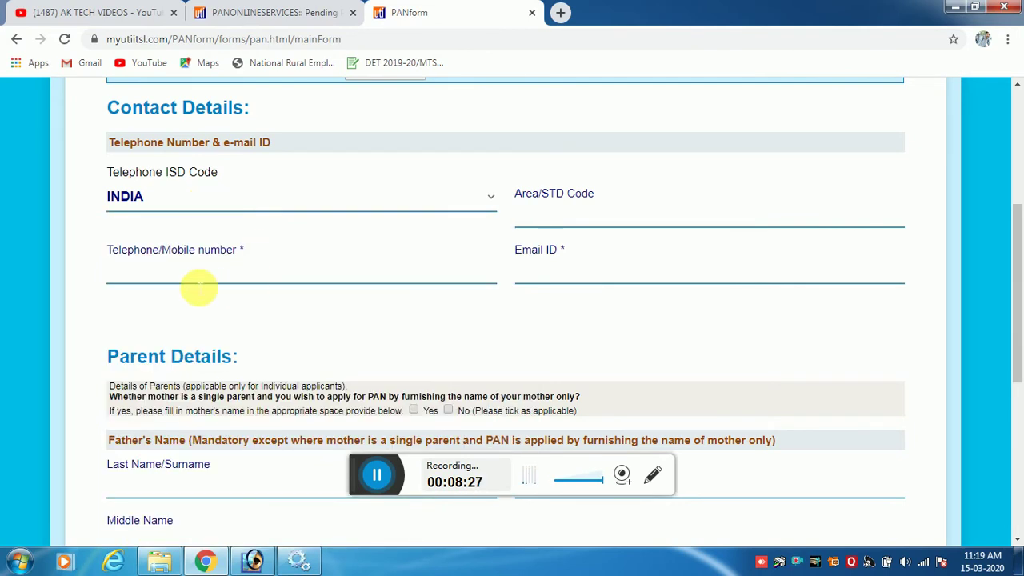
pyautogui.click(198, 276)
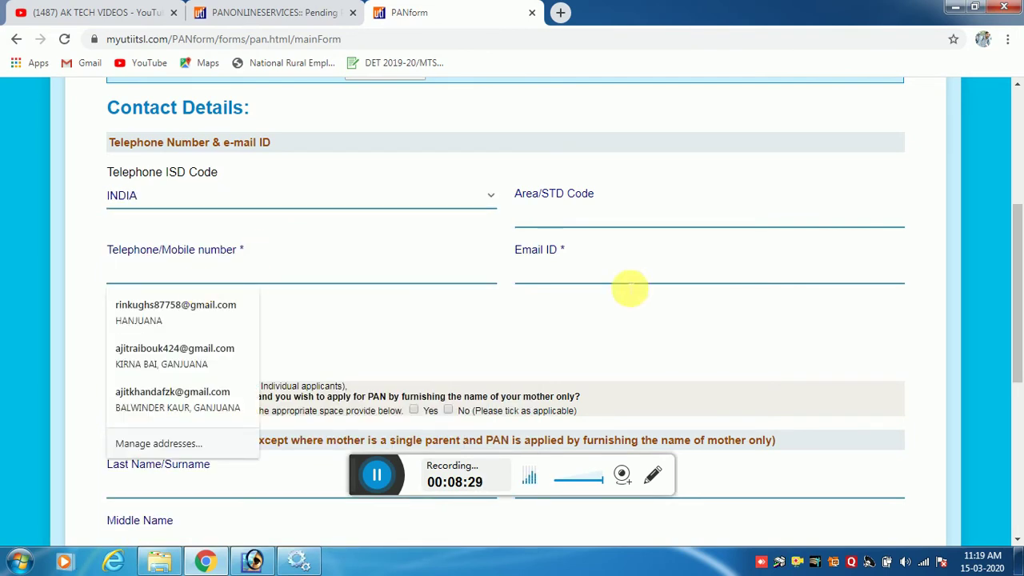
pyautogui.click(614, 275)
pyautogui.click(312, 275)
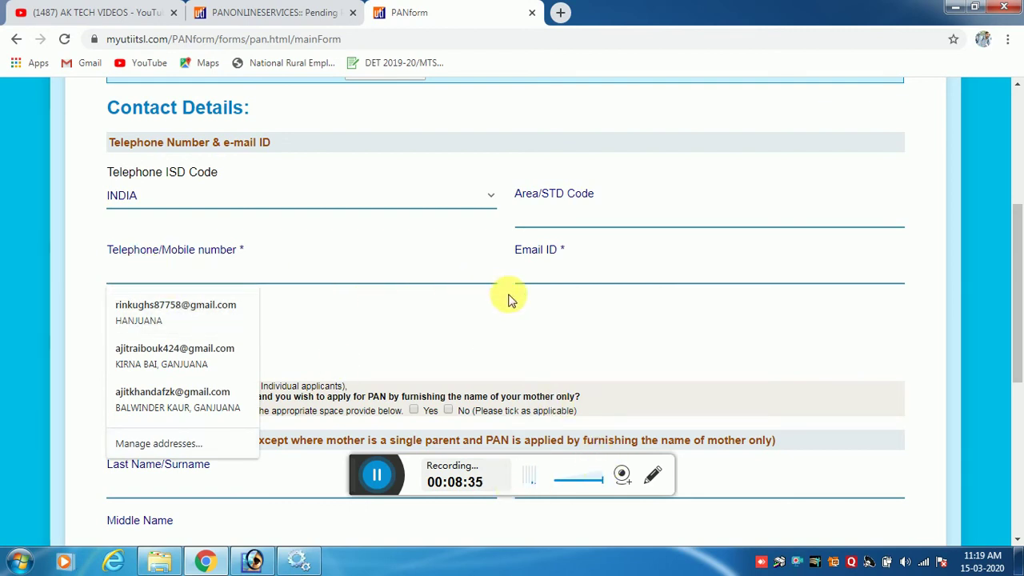
pyautogui.click(542, 274)
# - Fill in the father's name, choose FATHER'S NAME as the parent name on the PAN card, and continue to Address Details
pyautogui.scroll(-3, 359, 292)
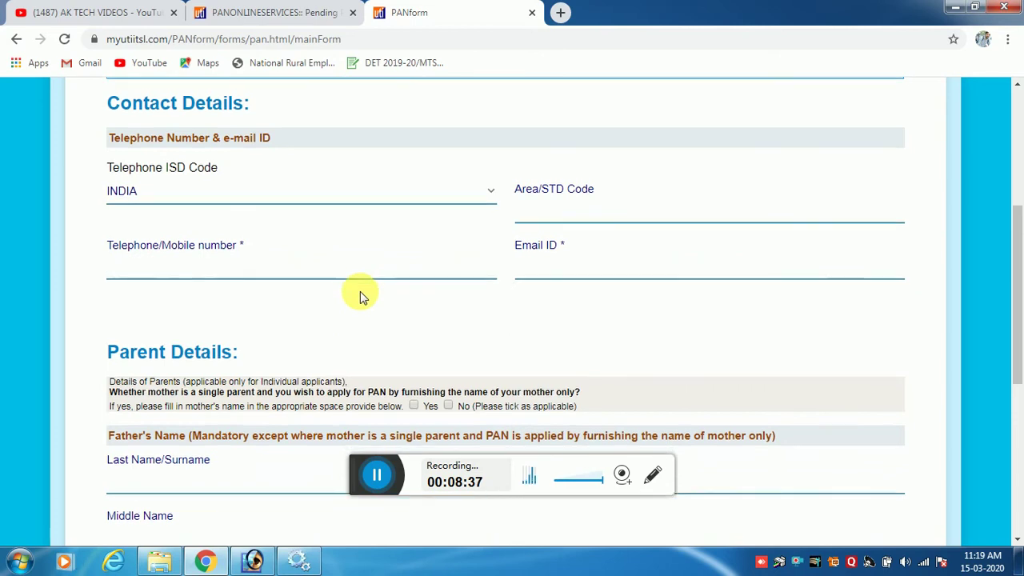
pyautogui.scroll(-1, 360, 293)
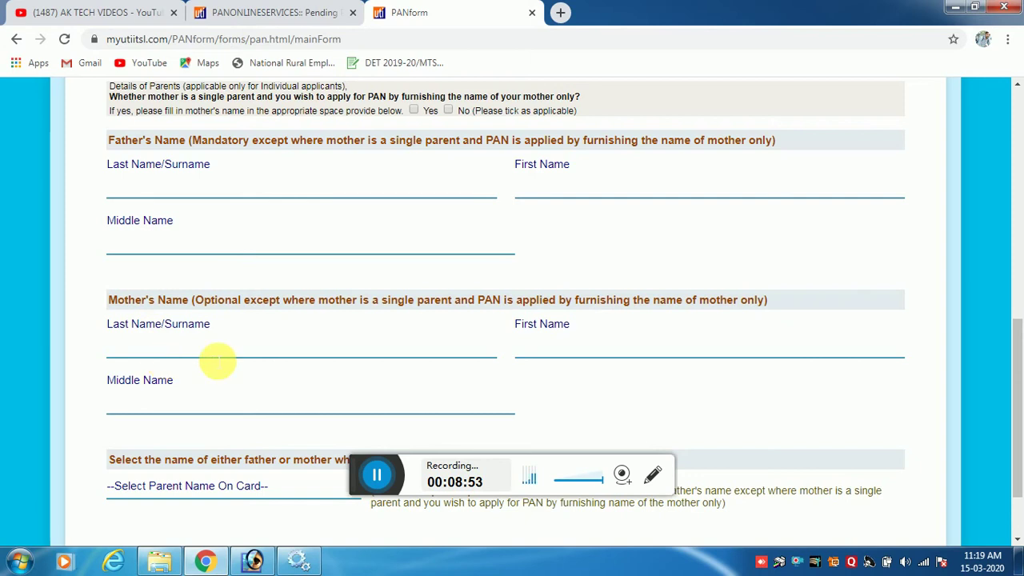
pyautogui.scroll(-2, 443, 357)
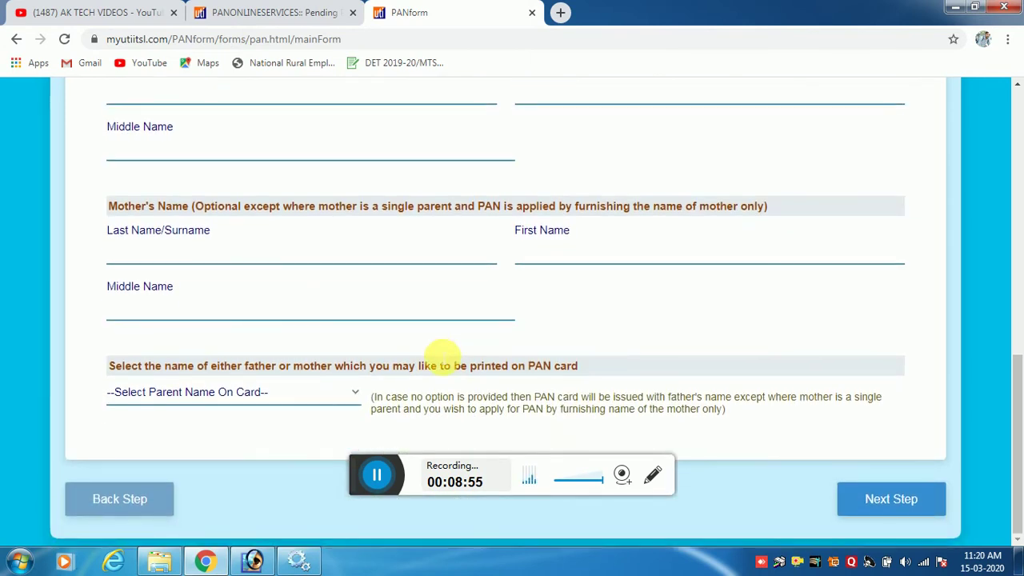
pyautogui.click(172, 402)
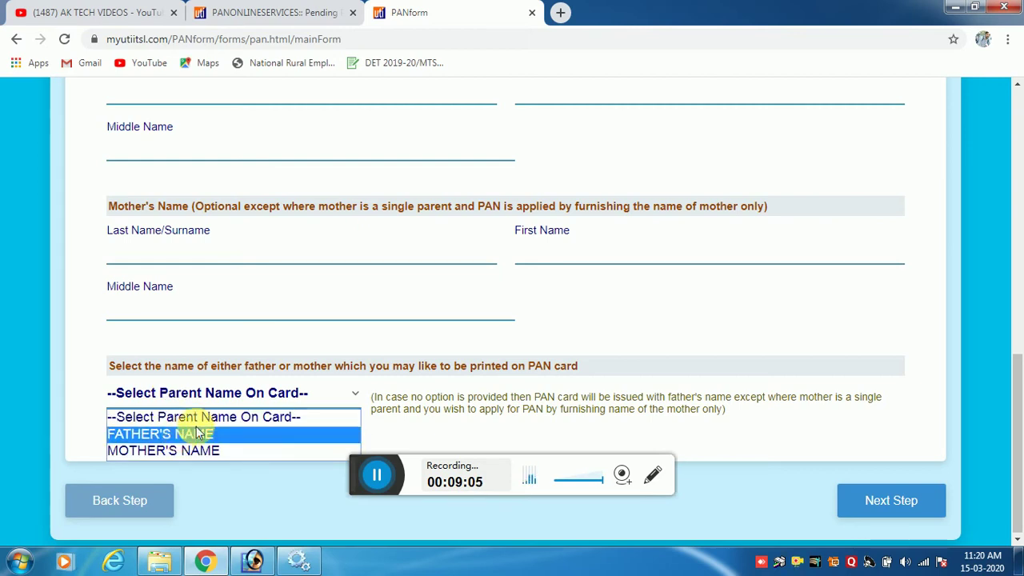
pyautogui.click(356, 316)
pyautogui.click(457, 345)
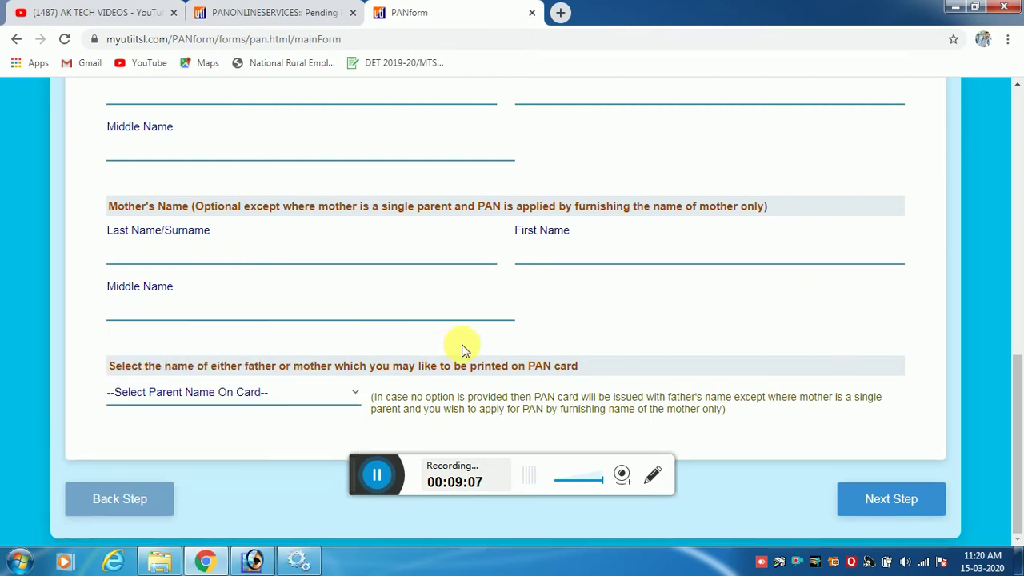
pyautogui.click(384, 477)
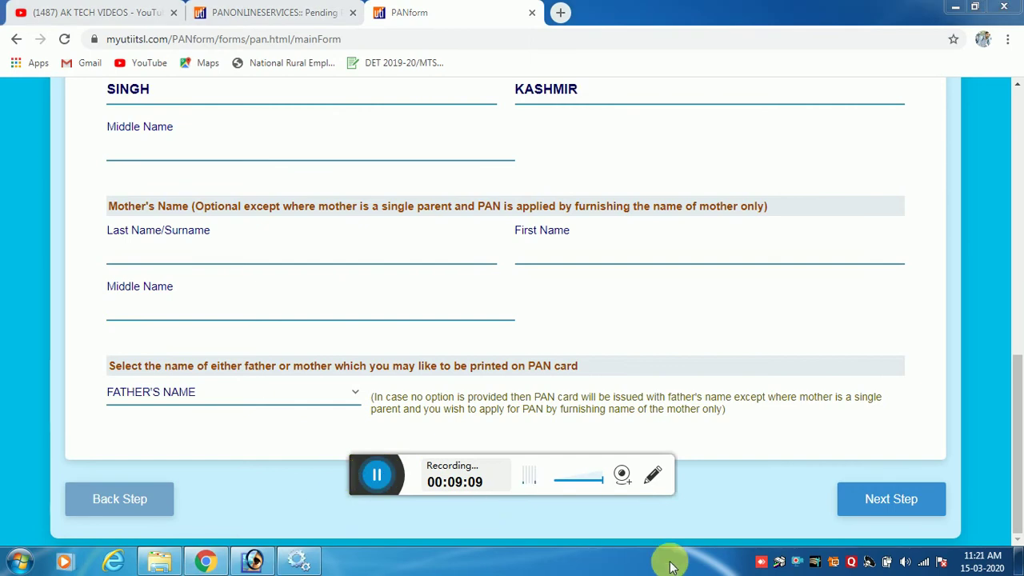
pyautogui.click(893, 501)
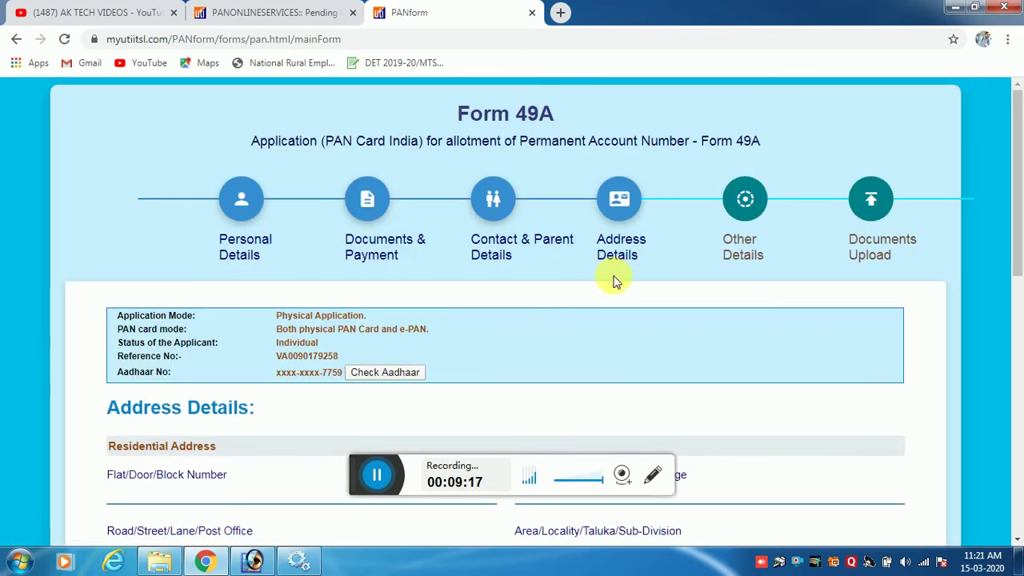
# - Complete the address details, select No Income as the source of income, and continue to Other Details
pyautogui.scroll(-4, 448, 281)
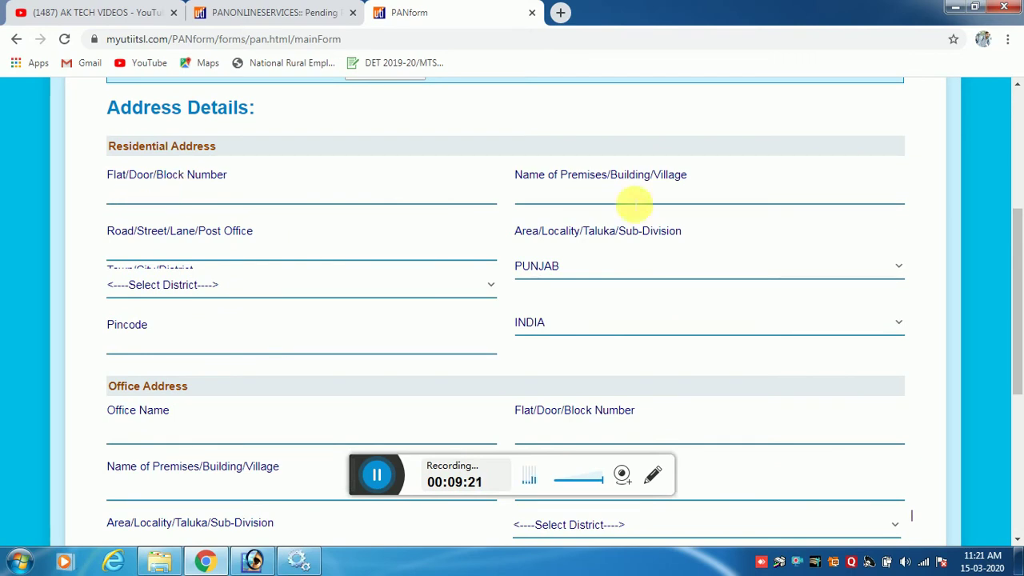
pyautogui.click(569, 205)
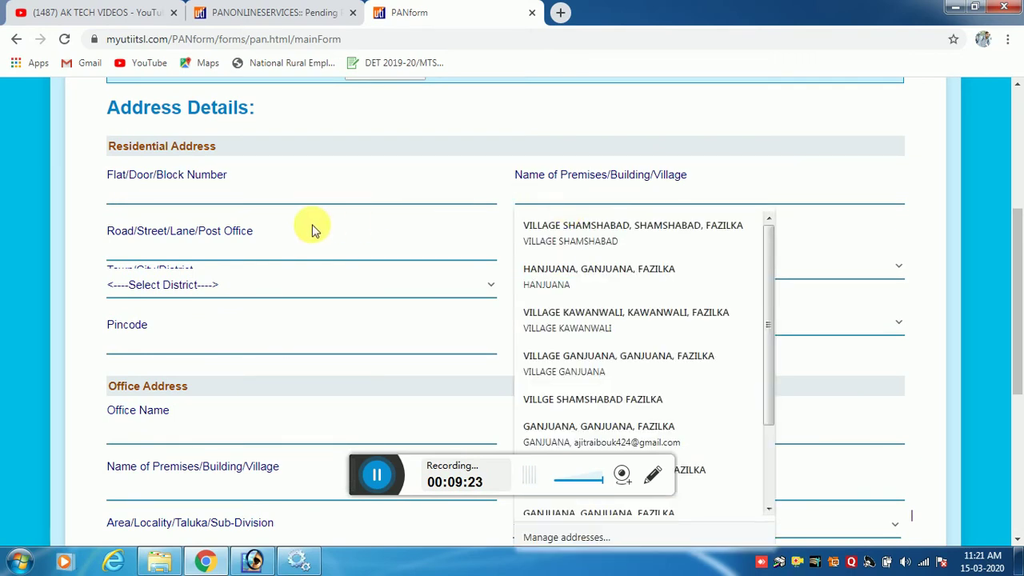
pyautogui.click(227, 250)
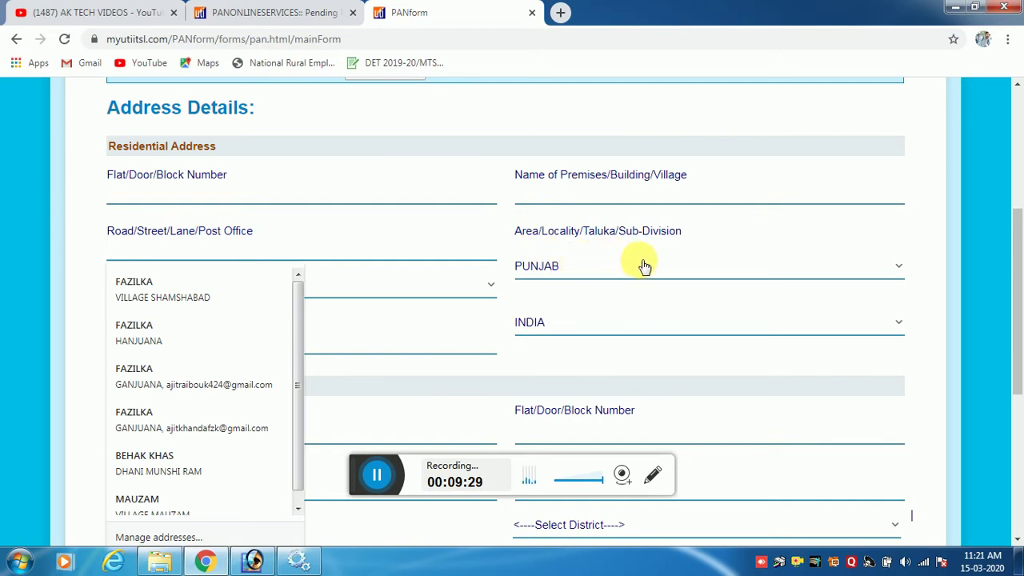
pyautogui.click(444, 212)
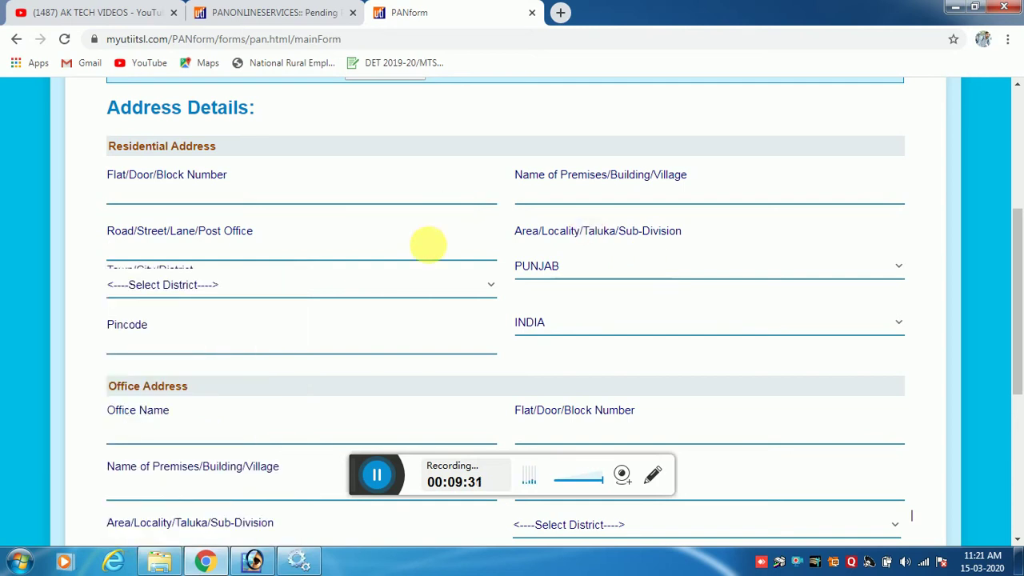
pyautogui.click(205, 293)
pyautogui.click(205, 292)
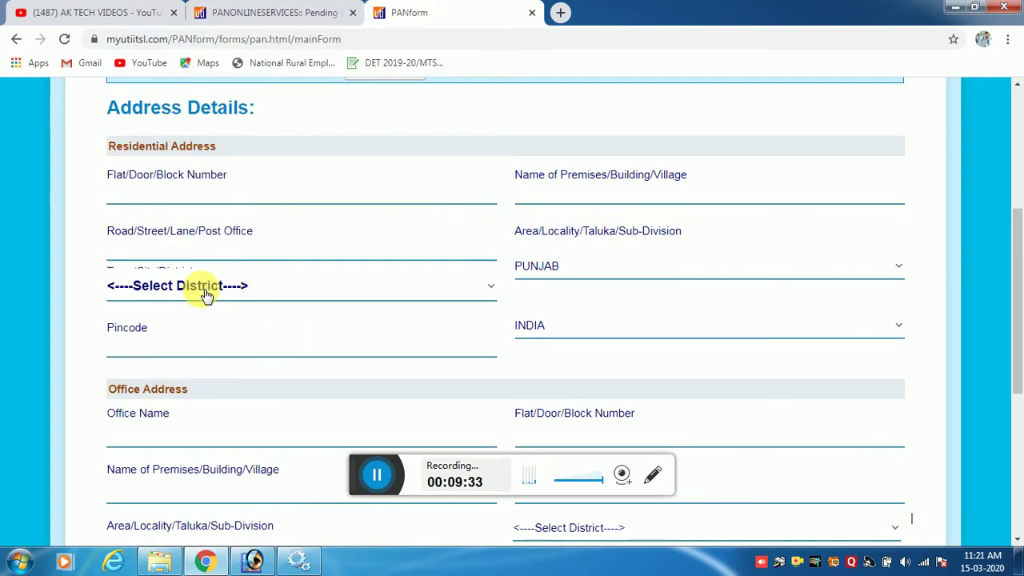
pyautogui.scroll(-3, 371, 402)
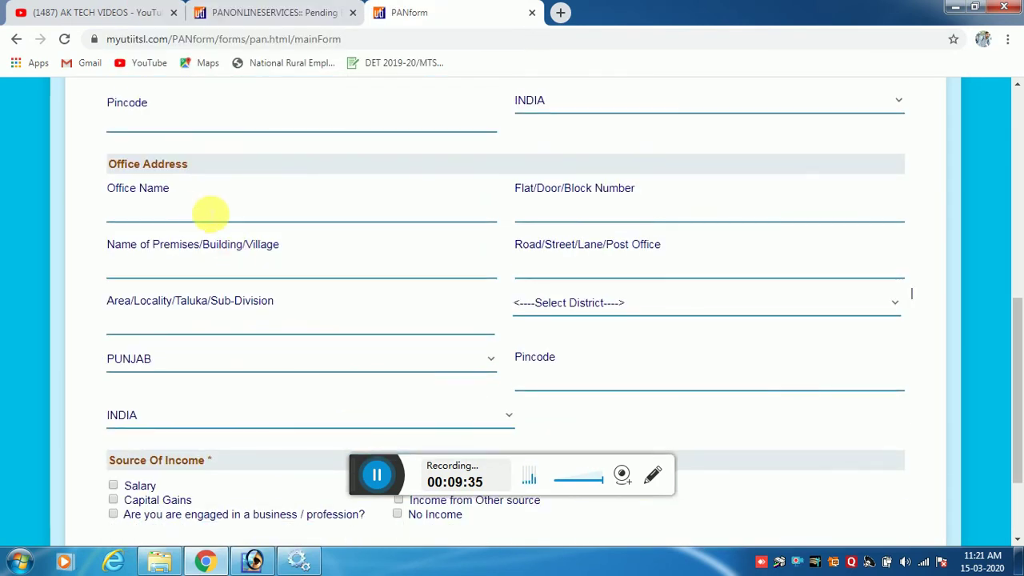
pyautogui.scroll(-1, 268, 274)
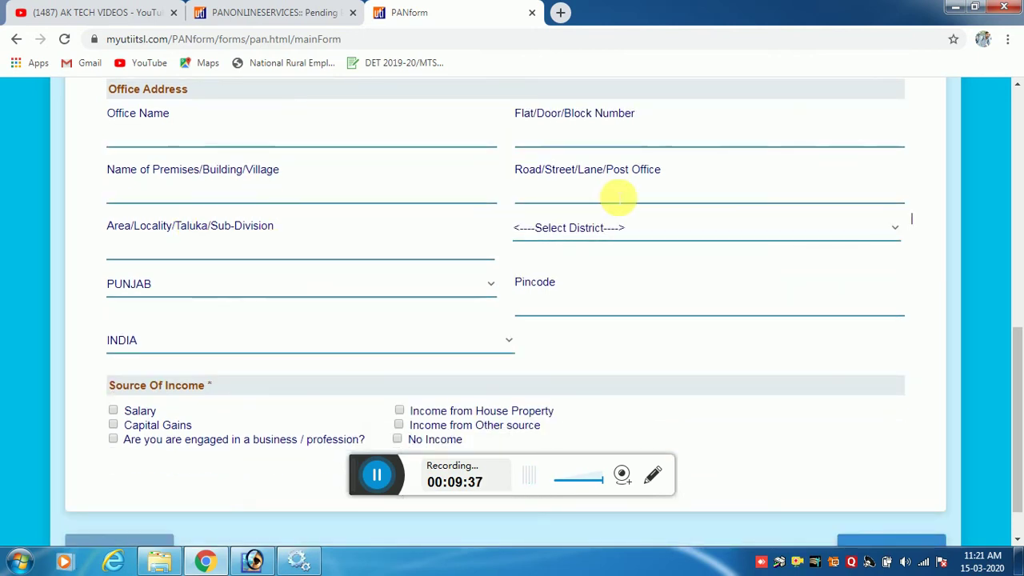
pyautogui.scroll(-1, 386, 308)
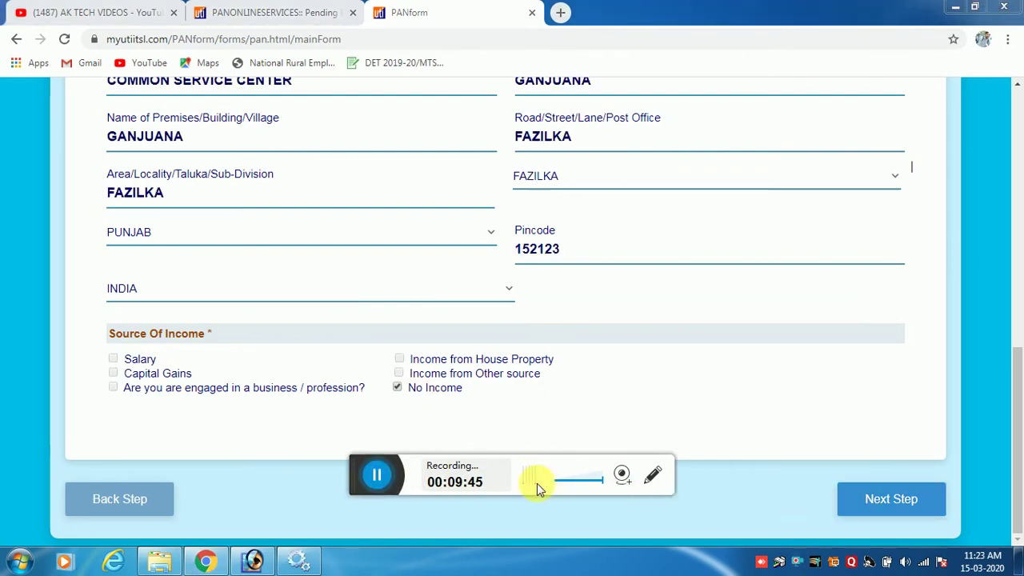
pyautogui.click(882, 501)
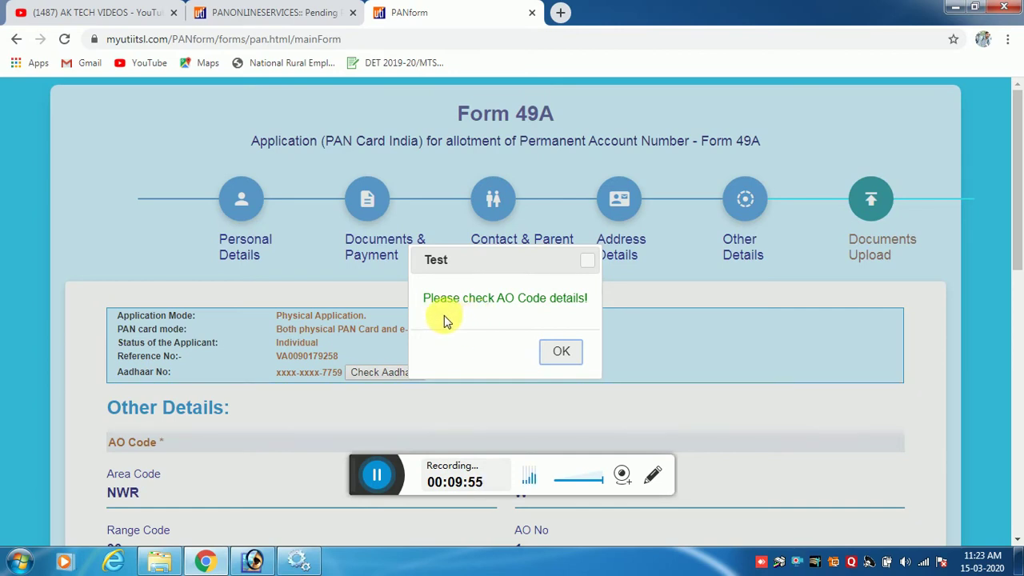
# - Acknowledge the AO Code notice and review the AO code and representative assessee sections
pyautogui.click(562, 352)
pyautogui.scroll(-3, 432, 340)
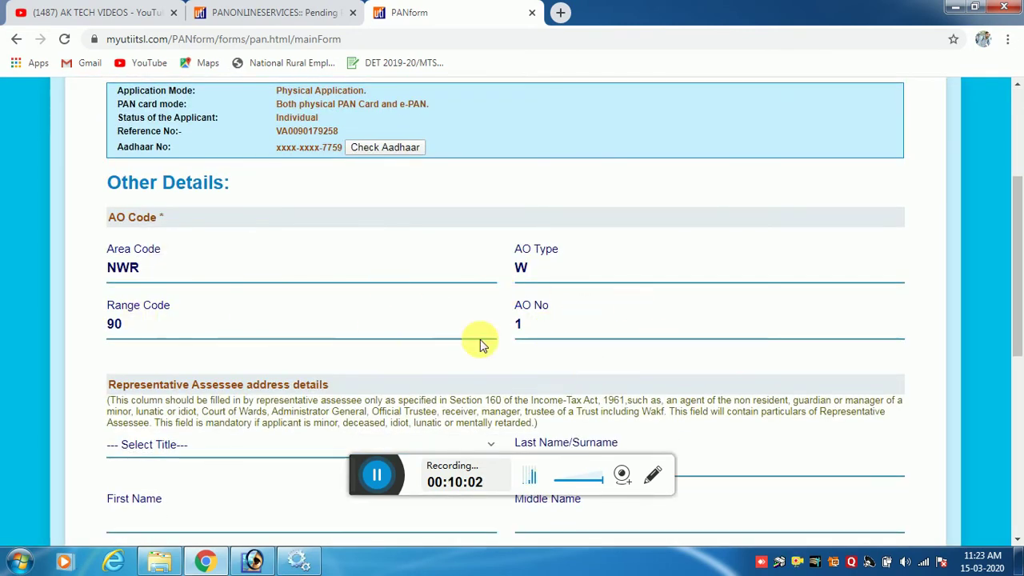
pyautogui.scroll(-1, 502, 340)
pyautogui.scroll(-3, 502, 339)
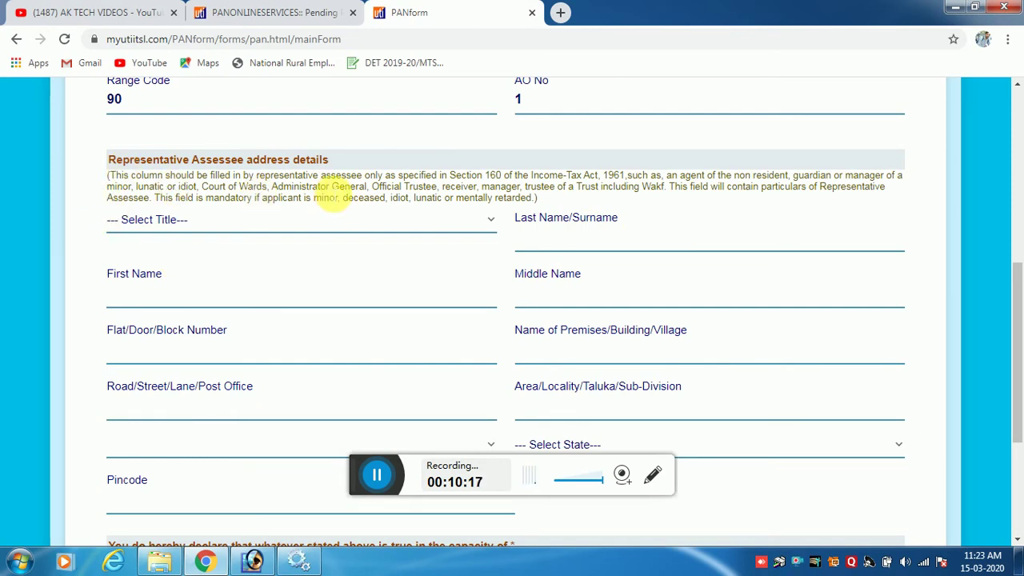
# - Declare in the capacity of HIMSELF/HERSELF with verification place FAZILKA and continue to Documents Upload
pyautogui.scroll(-3, 327, 239)
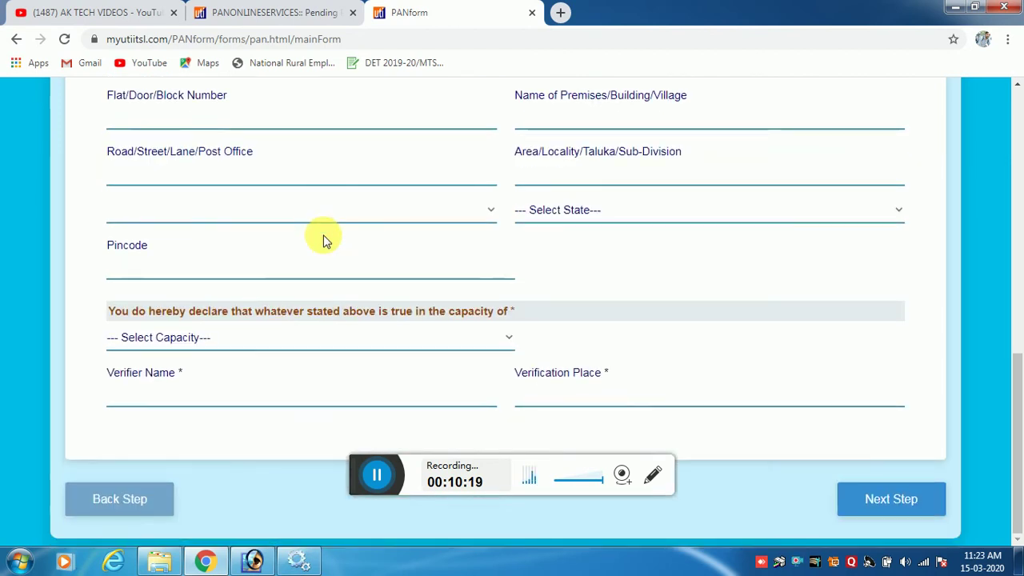
pyautogui.click(146, 337)
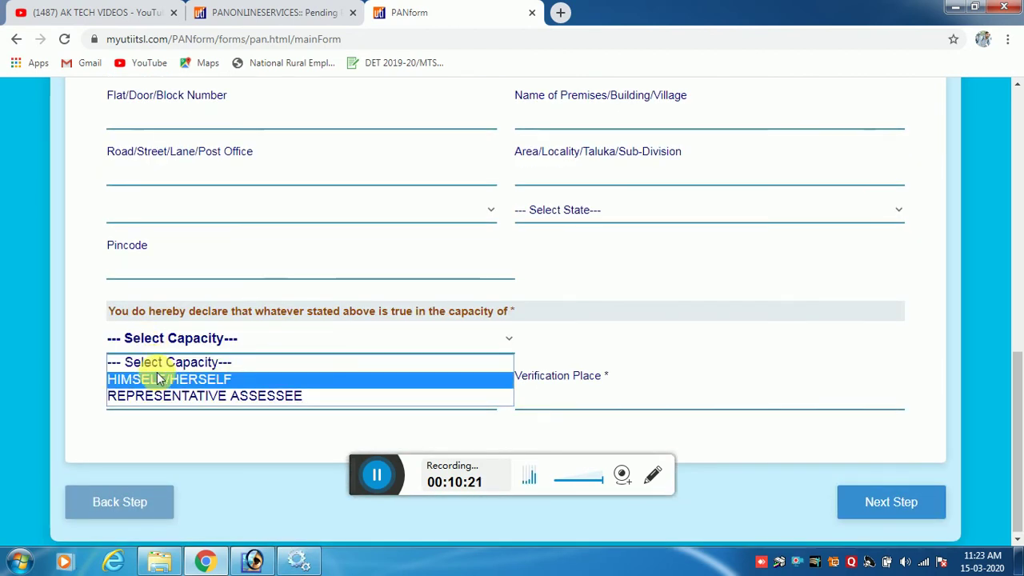
pyautogui.click(164, 379)
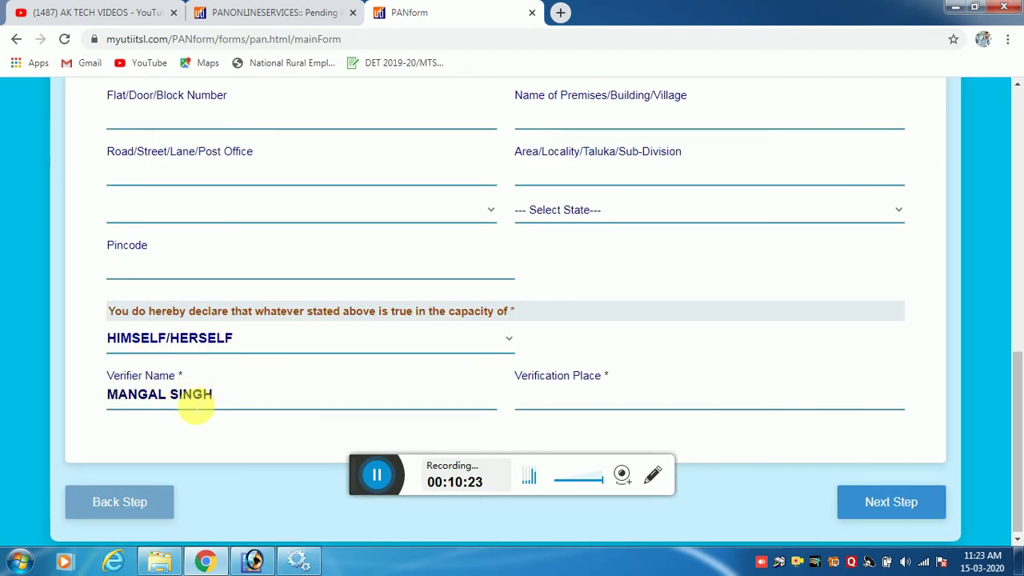
pyautogui.click(576, 404)
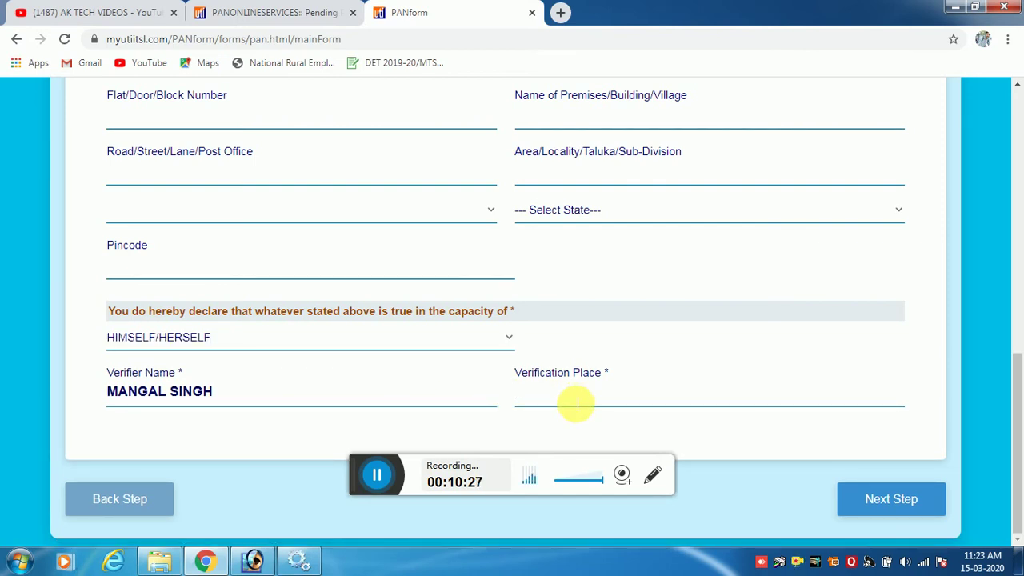
pyautogui.write('FAZILKA')
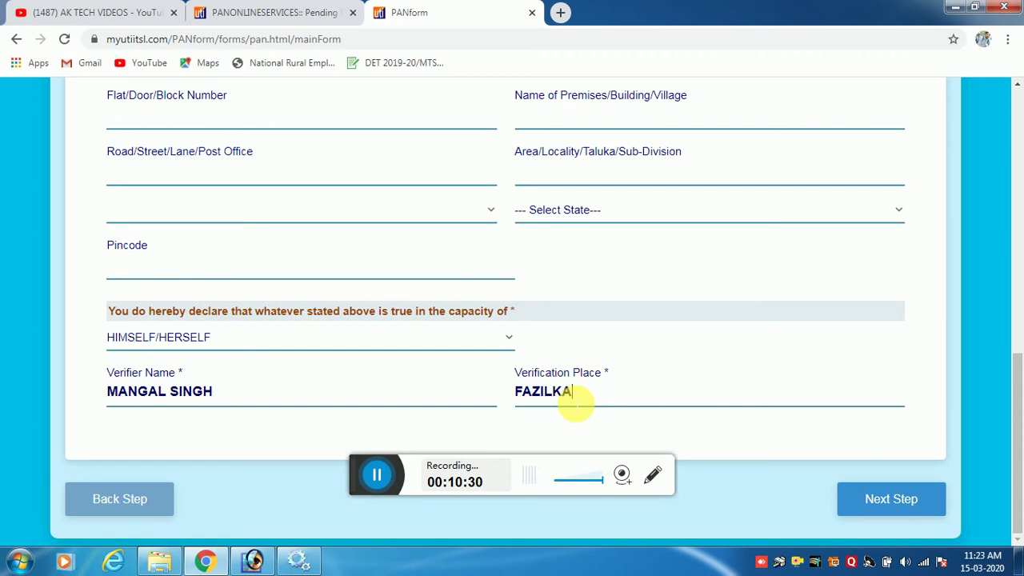
pyautogui.click(903, 496)
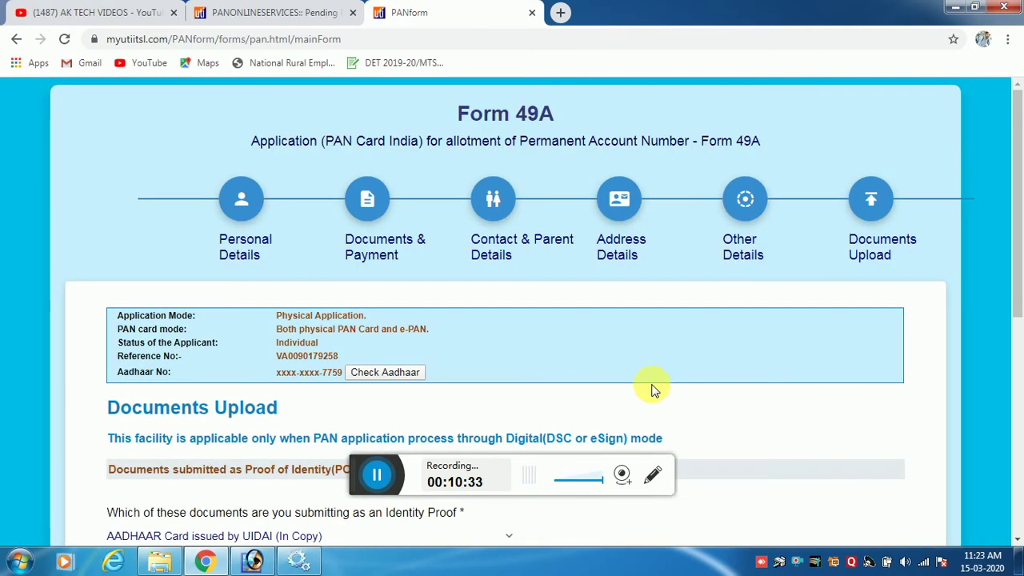
# - Review the identity, address and DOB/DOI proofs and the photo and signature scanning specification before submission
pyautogui.scroll(-5, 575, 366)
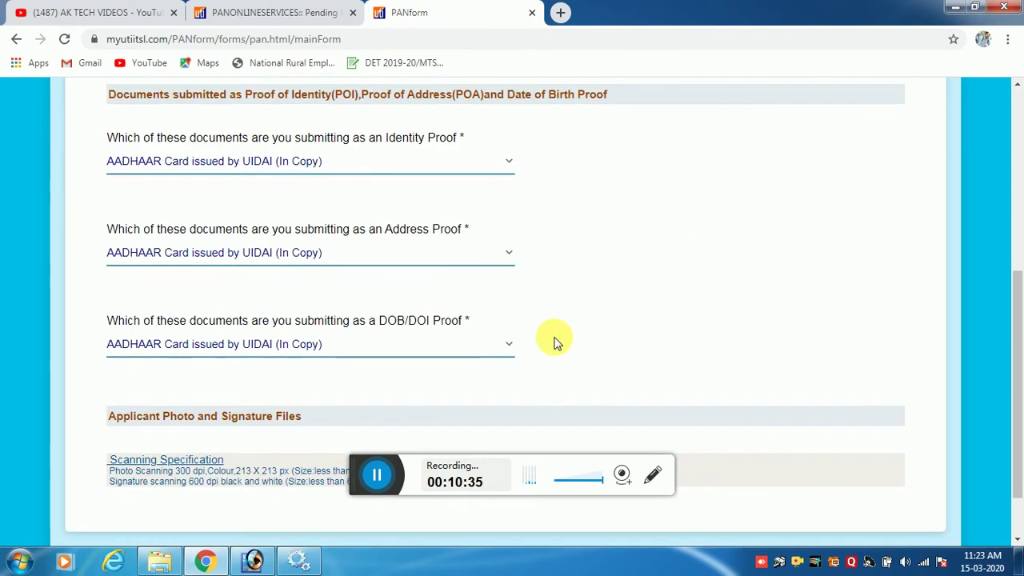
pyautogui.scroll(-1, 557, 342)
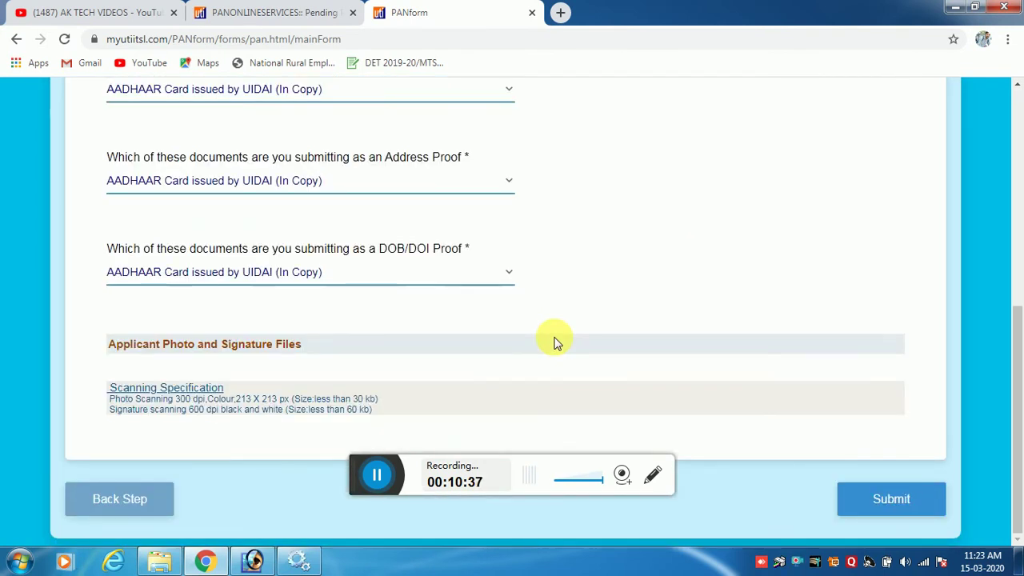
pyautogui.scroll(3, 558, 342)
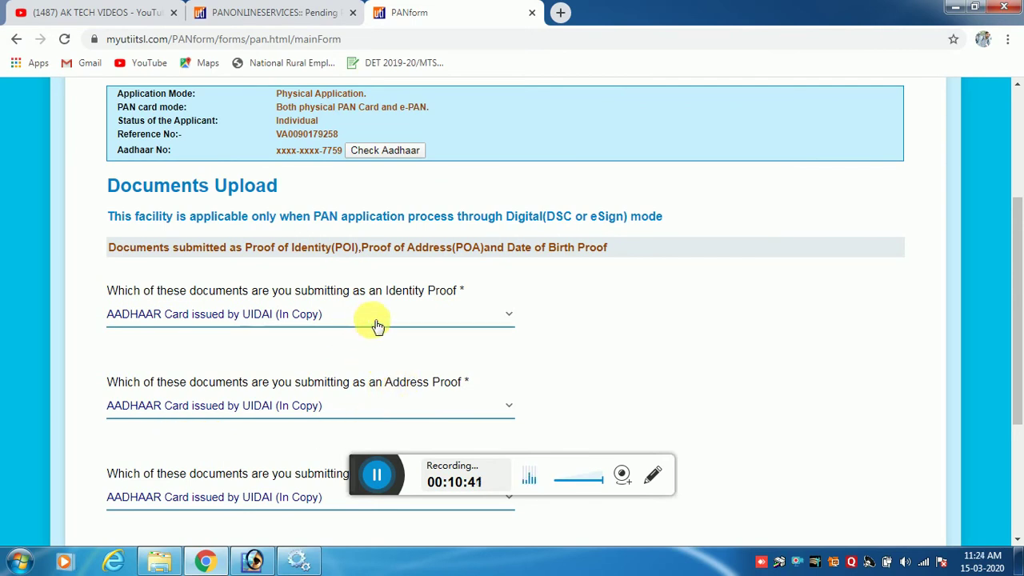
pyautogui.scroll(3, 498, 343)
pyautogui.scroll(-6, 501, 345)
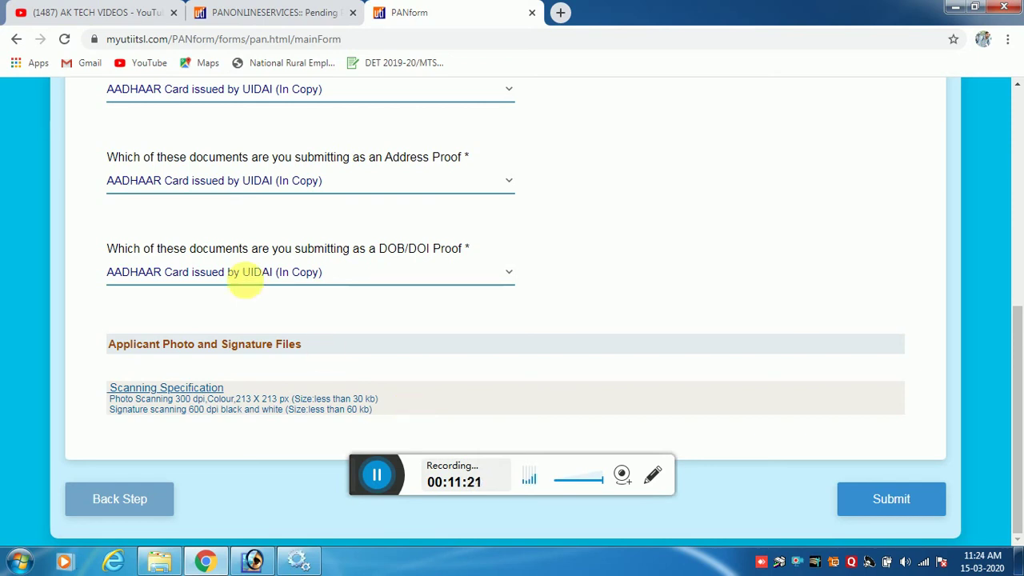
# - Switch to the AK TECH VIDEOS channel on YouTube and open its list of videos
pyautogui.click(82, 8)
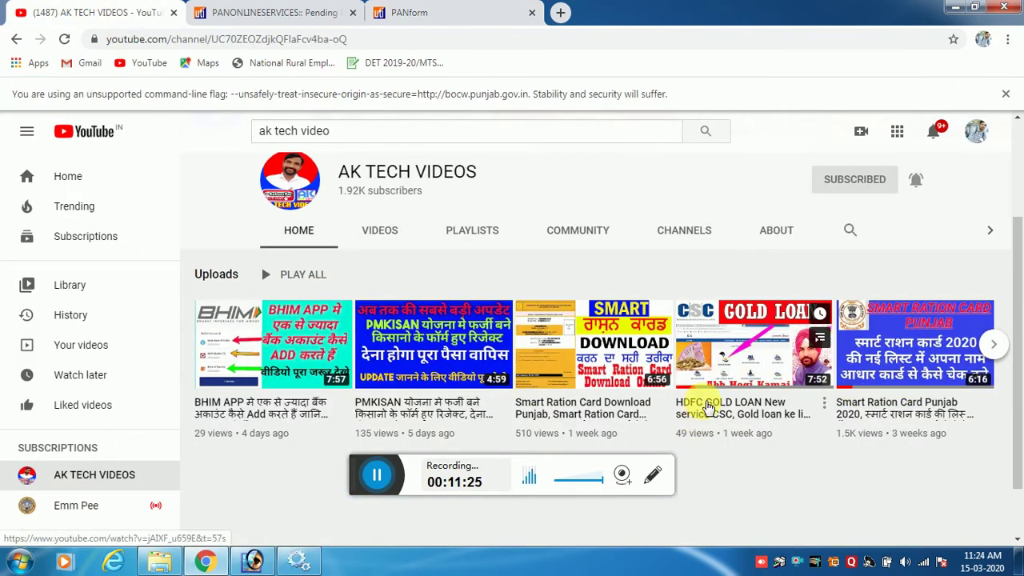
pyautogui.scroll(-1, 709, 393)
pyautogui.scroll(3, 560, 367)
pyautogui.click(377, 310)
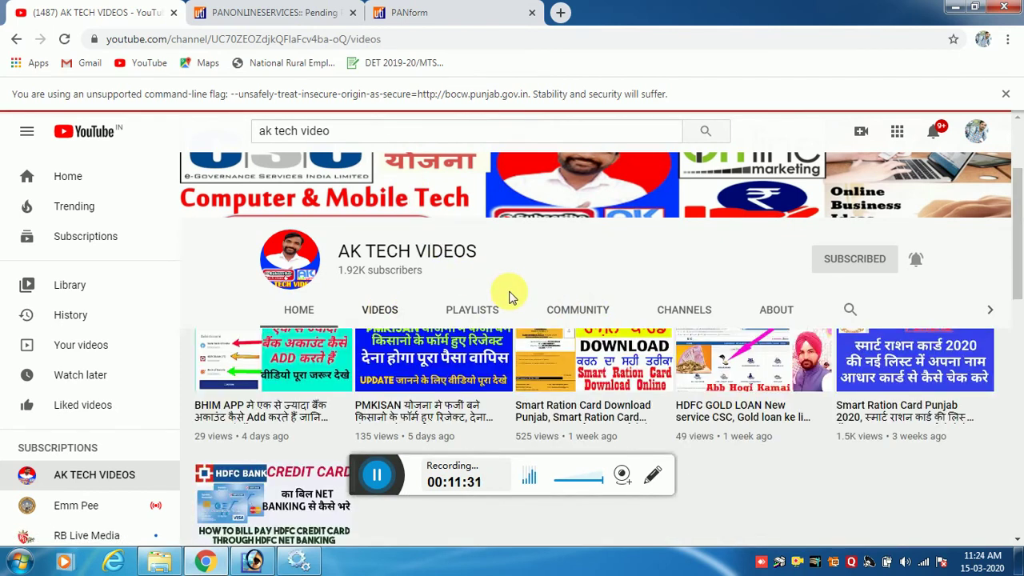
# - Return from the YouTube channel to the PAN form, submit the Form 49A application and review its acknowledgment receipt
pyautogui.scroll(-3, 507, 292)
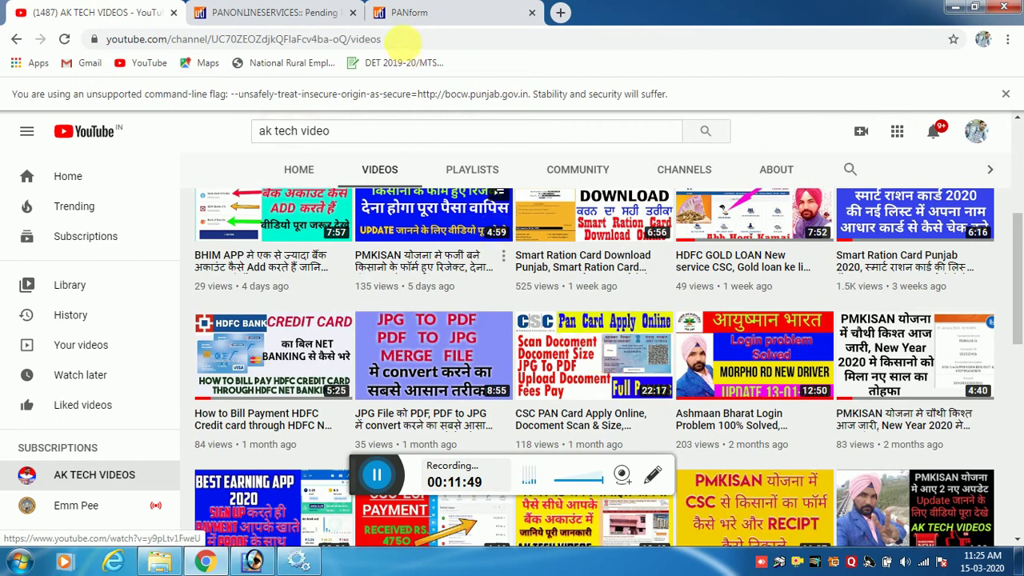
pyautogui.click(460, 13)
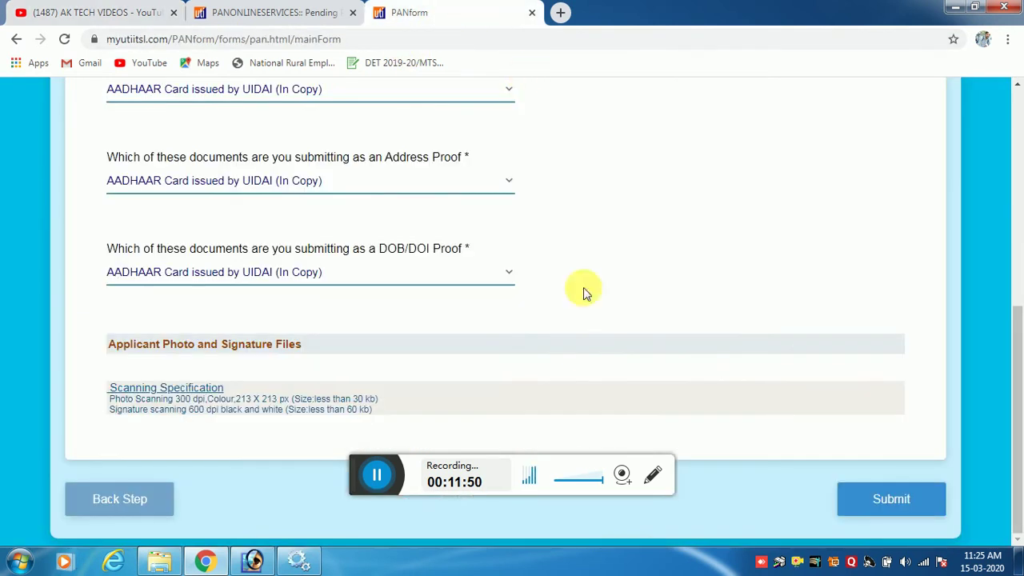
pyautogui.click(904, 504)
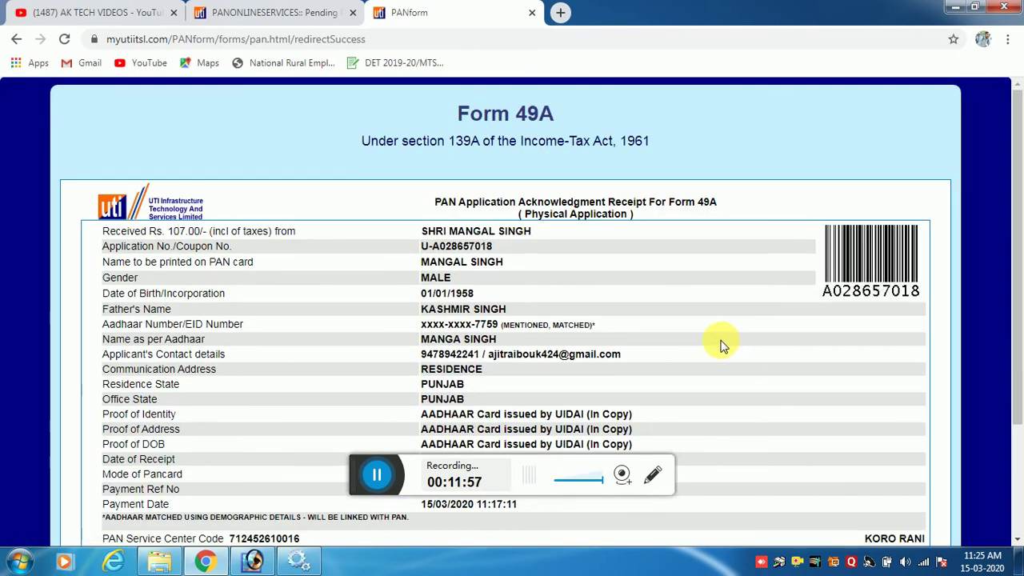
pyautogui.scroll(-2, 719, 343)
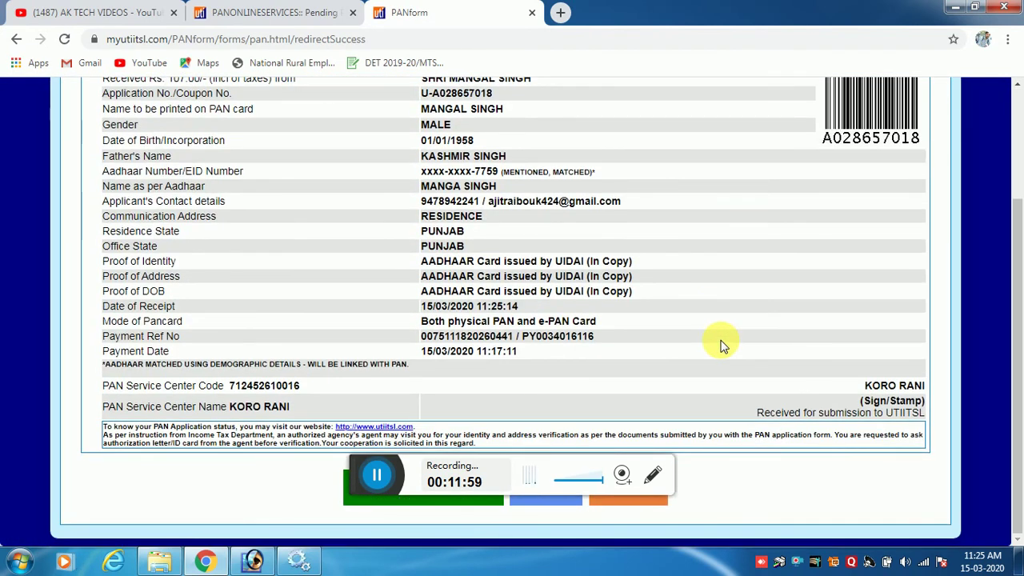
pyautogui.scroll(2, 722, 343)
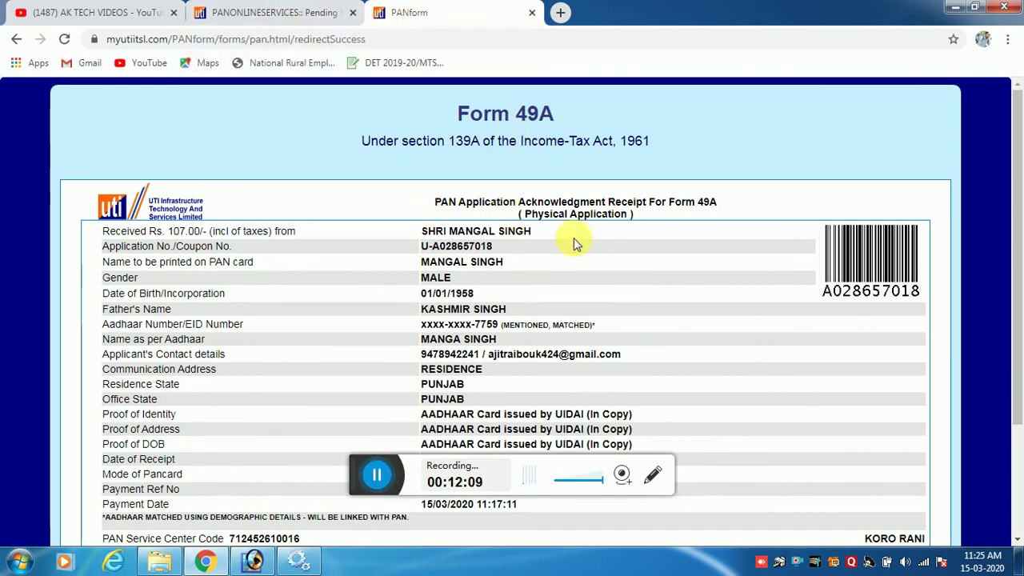
# - In UTIITSL PAN Online Services, open the new PAN document upload list and start the document upload for the listed application
pyautogui.click(276, 14)
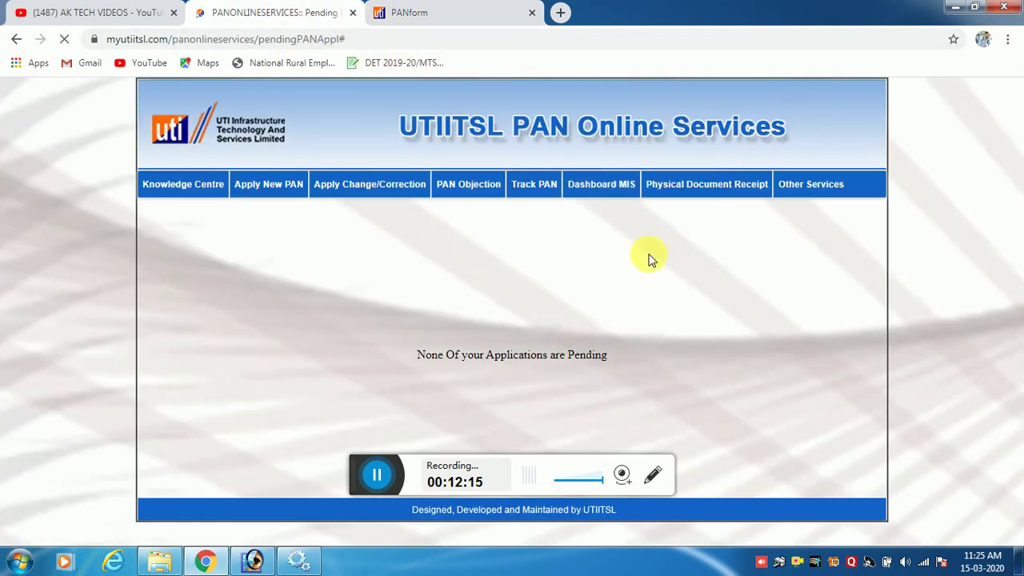
pyautogui.moveTo(239, 183)
pyautogui.click(287, 320)
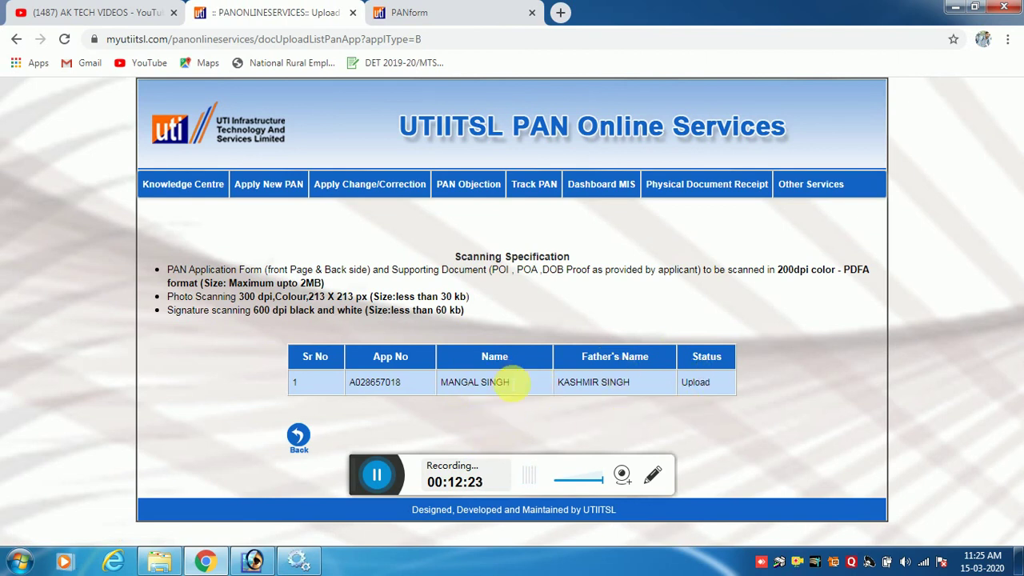
pyautogui.click(387, 474)
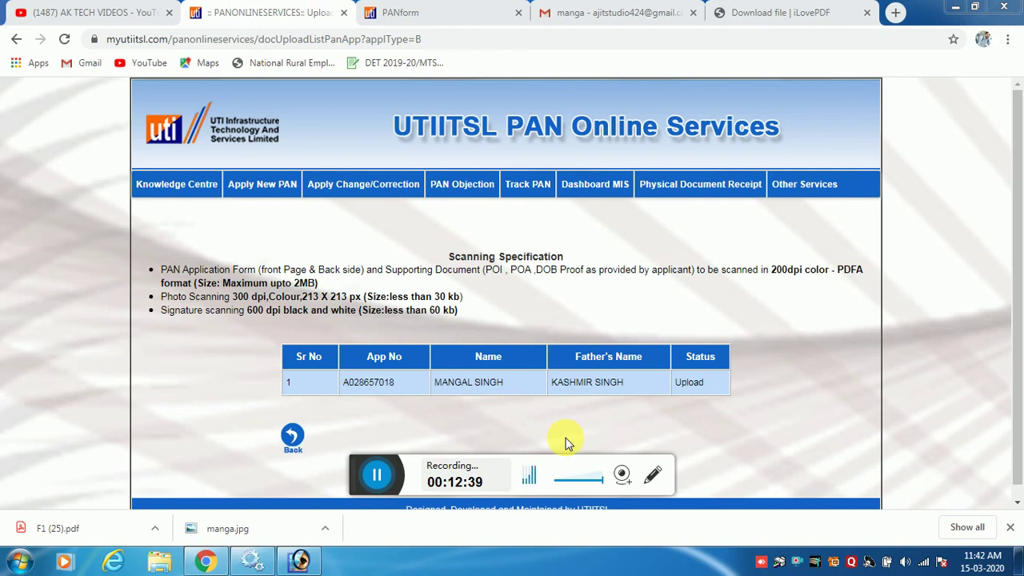
pyautogui.click(690, 387)
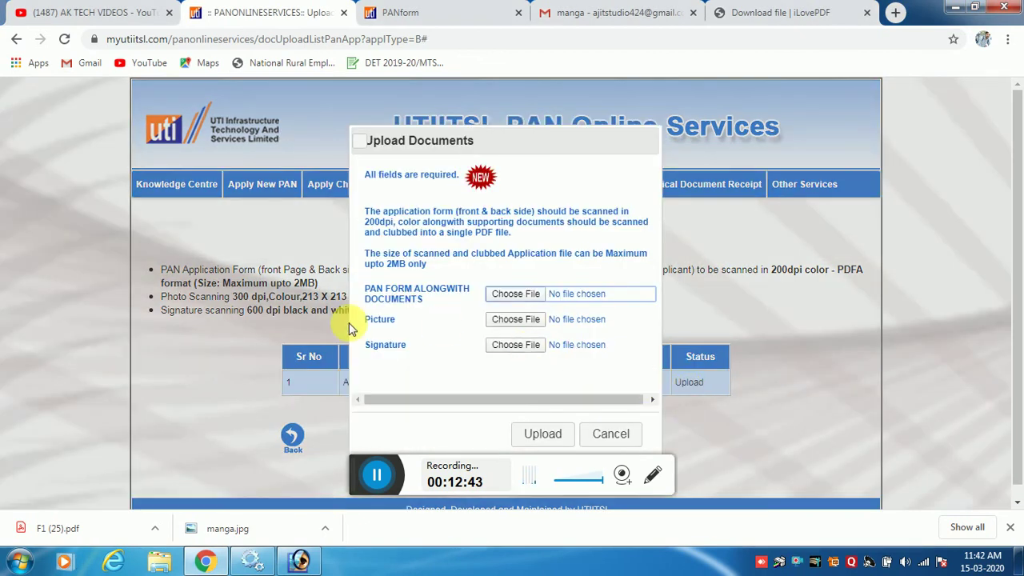
# - Upload F1 (25).pdf as the PAN form along with documents, PP.jpg as the picture and SIN.JPG as the signature
pyautogui.click(517, 297)
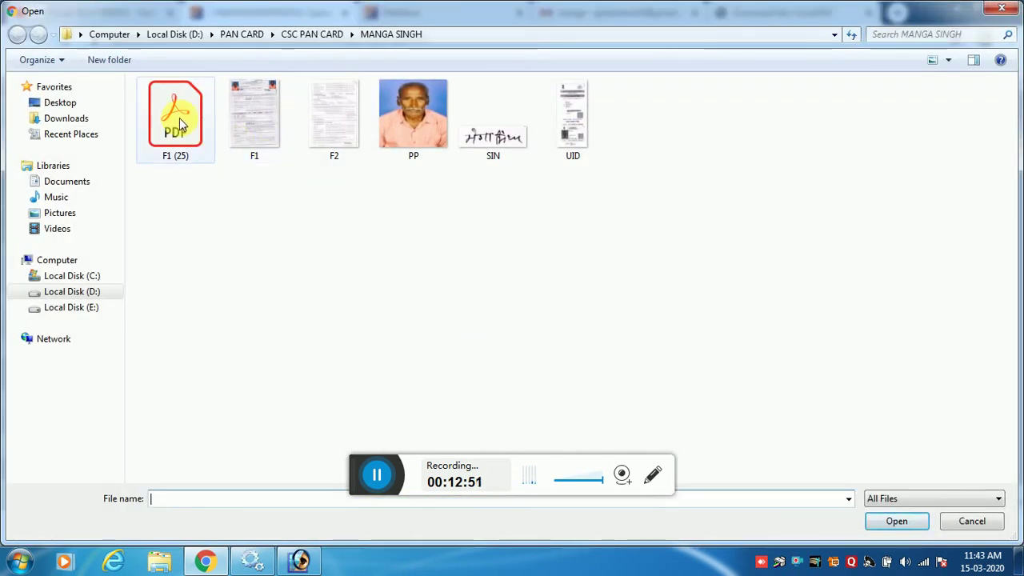
pyautogui.doubleClick(181, 124)
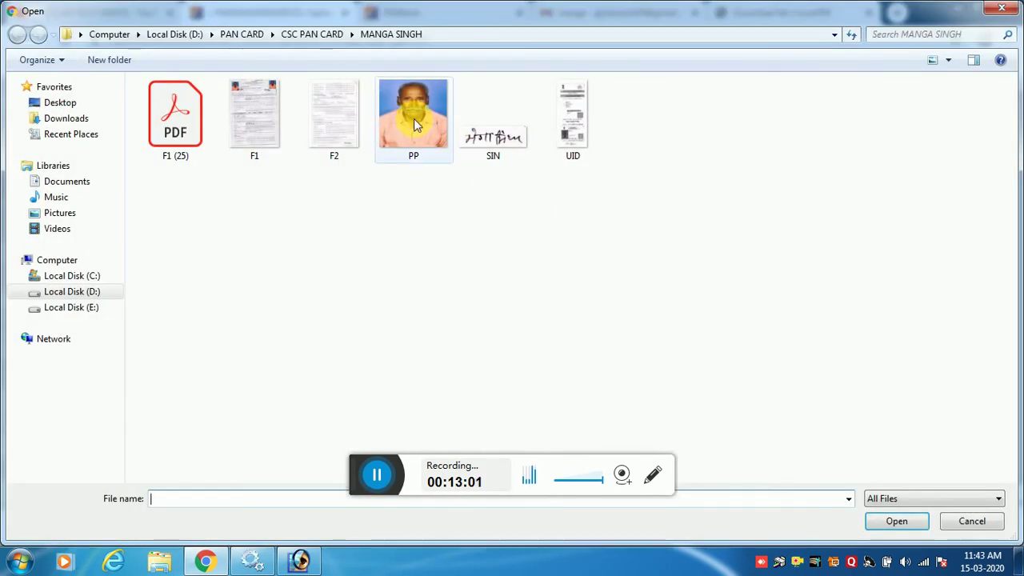
pyautogui.doubleClick(415, 124)
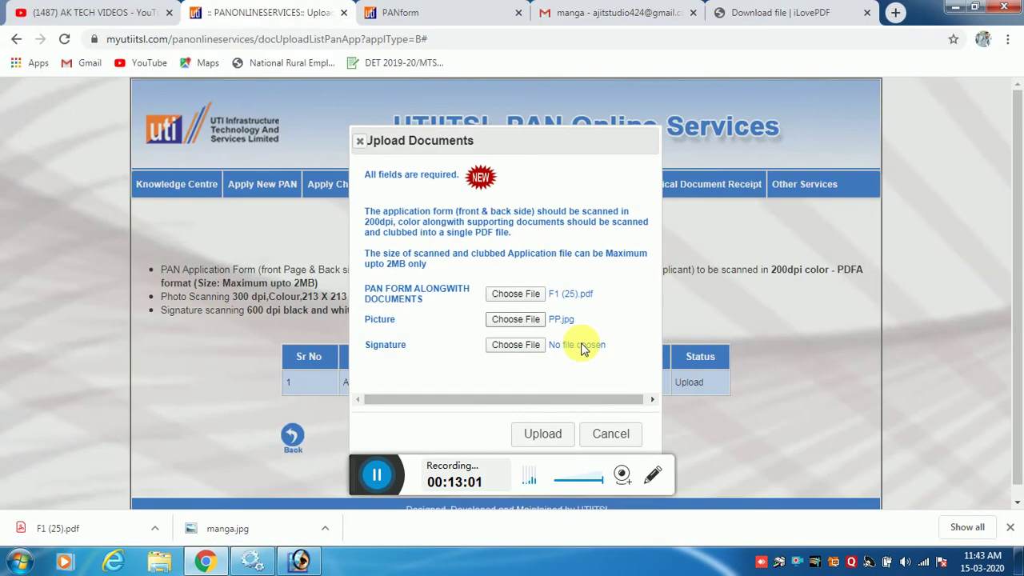
pyautogui.click(505, 347)
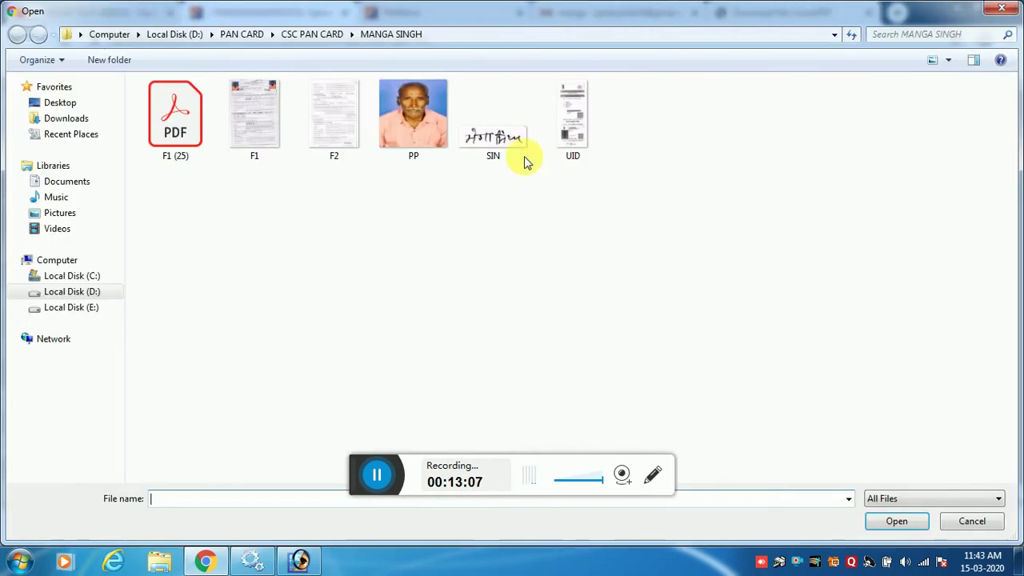
pyautogui.doubleClick(510, 144)
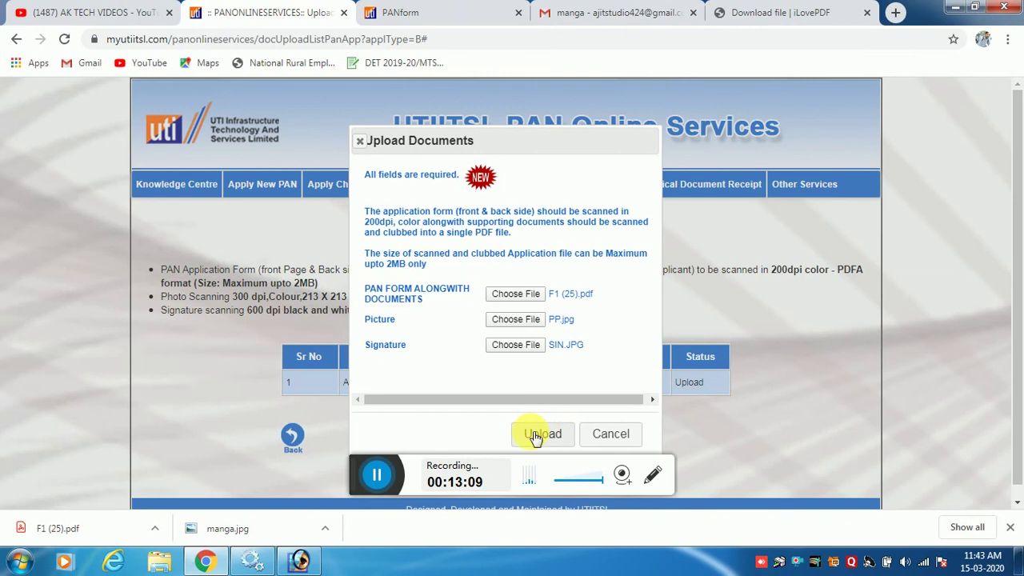
pyautogui.click(542, 437)
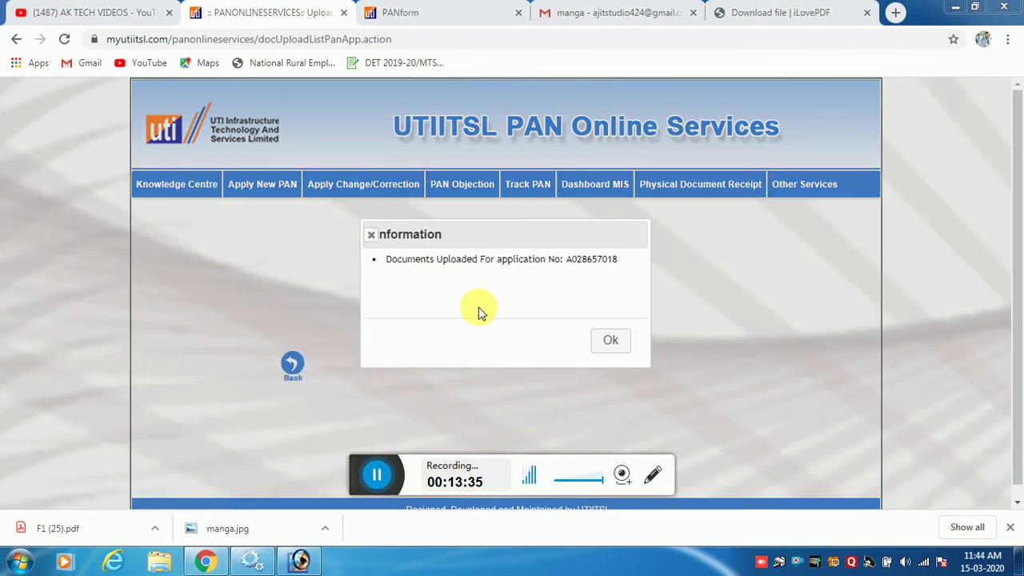
pyautogui.click(613, 344)
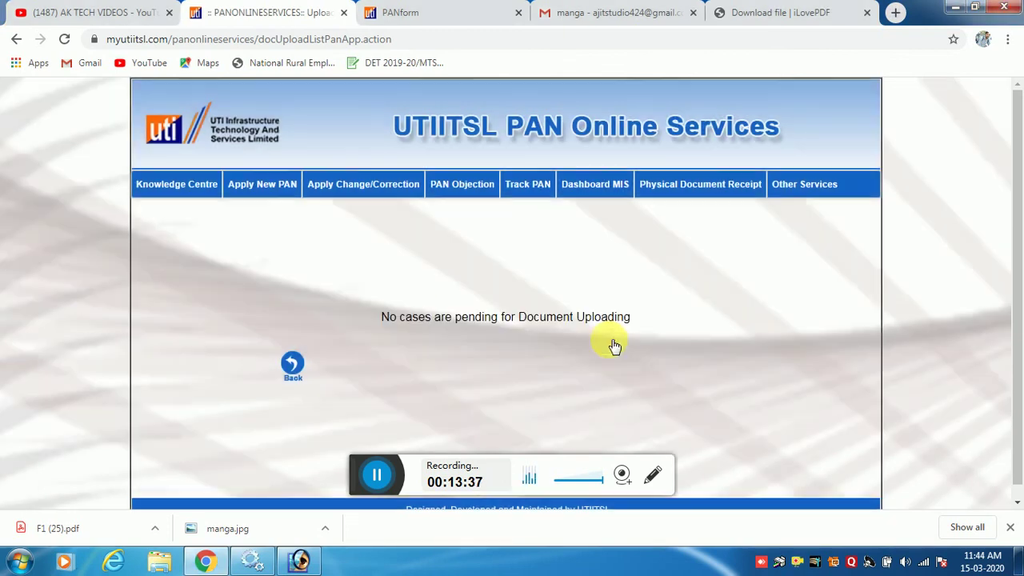